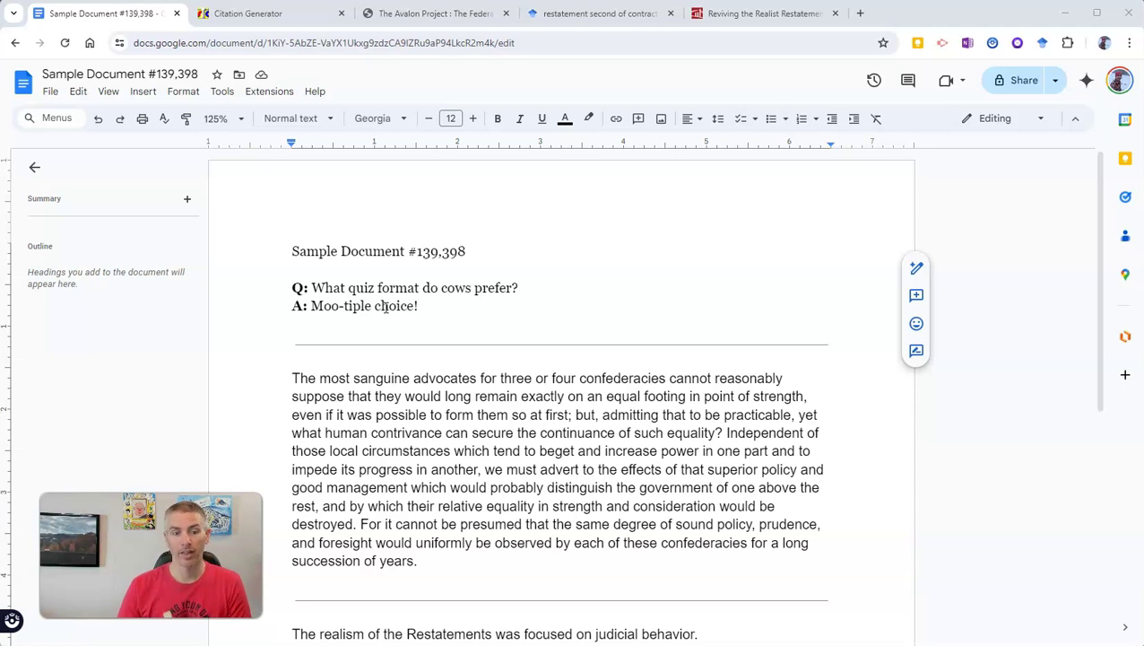
# - With the cursor after the joke's answer, open the Citations panel in MLA (8th ed.) style
pyautogui.click(459, 307)
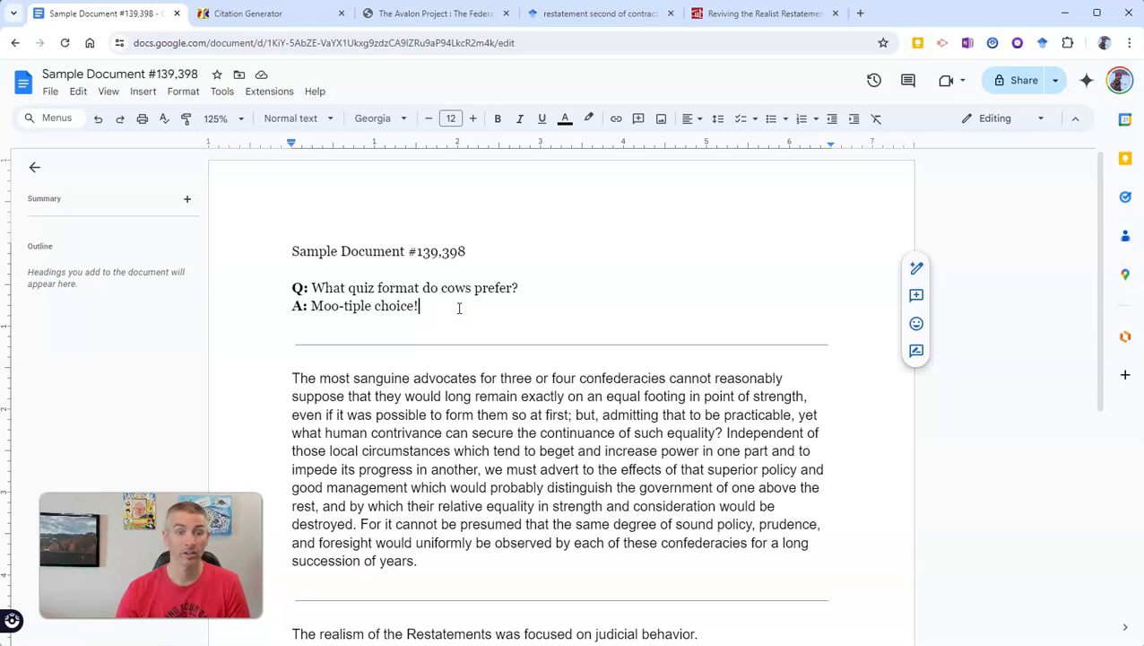
pyautogui.click(224, 92)
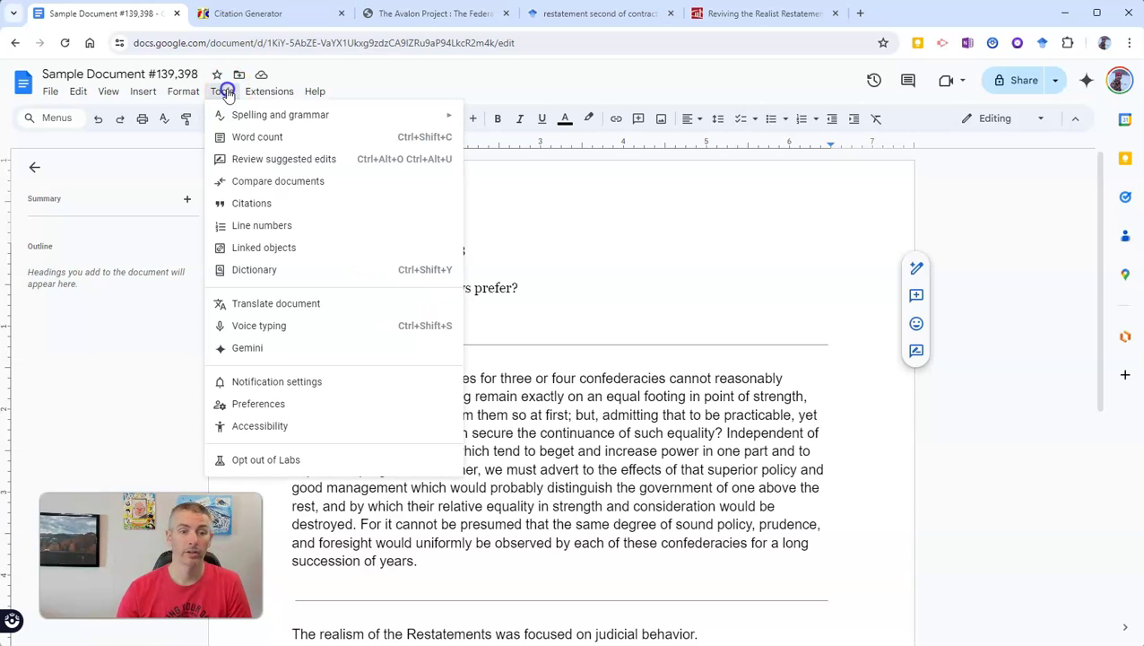
pyautogui.click(279, 215)
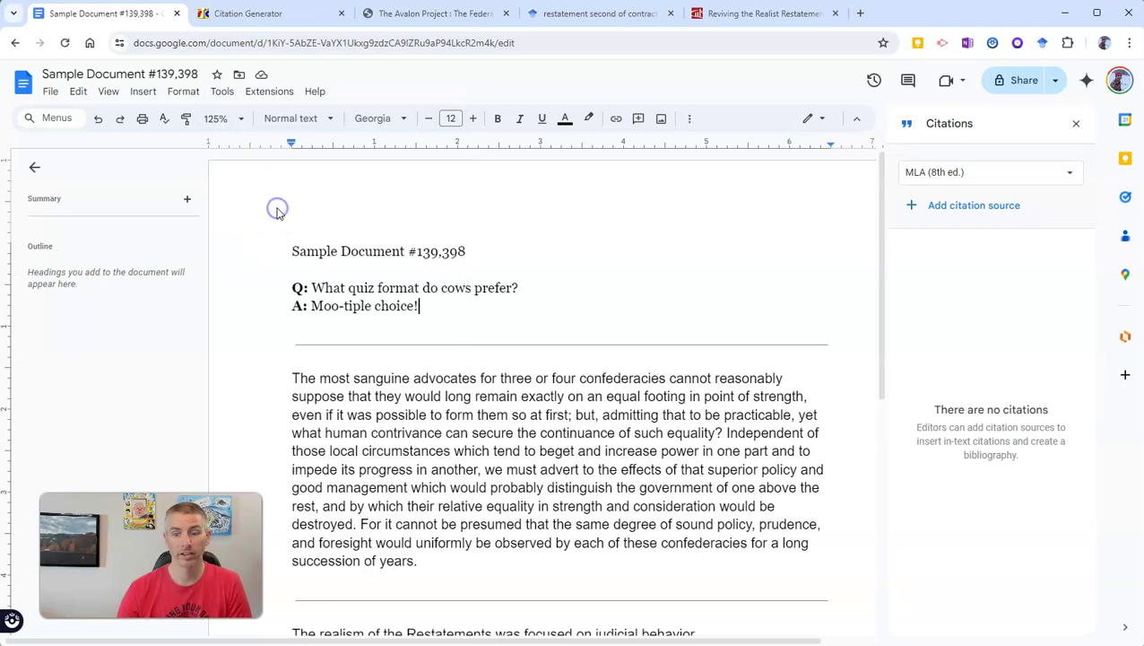
pyautogui.click(965, 175)
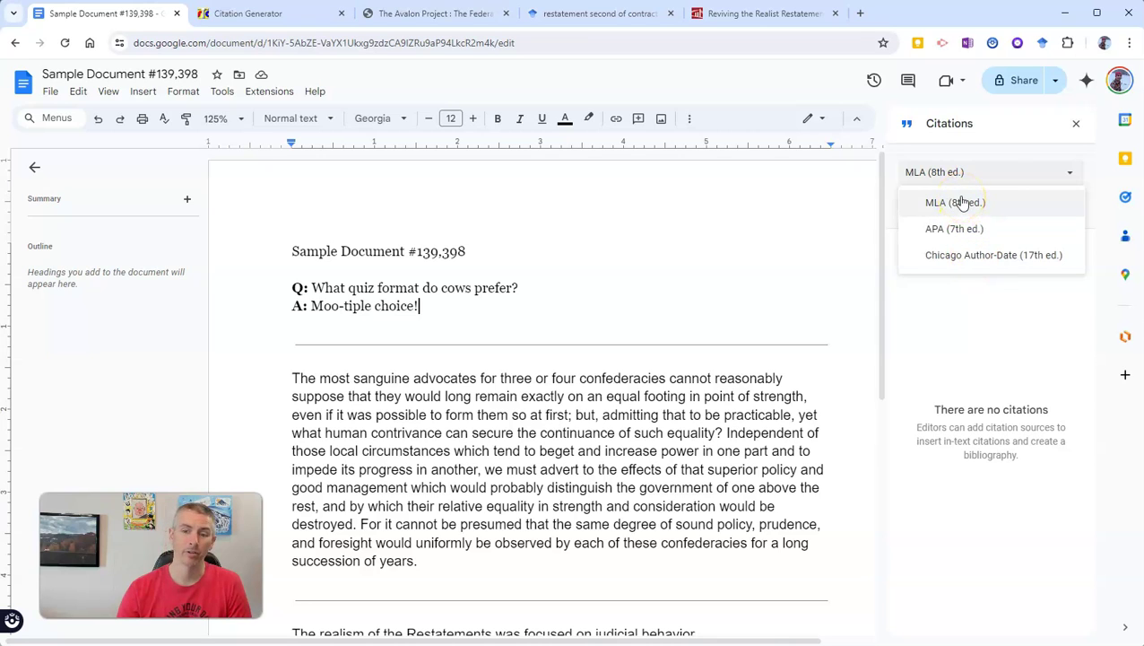
pyautogui.click(961, 202)
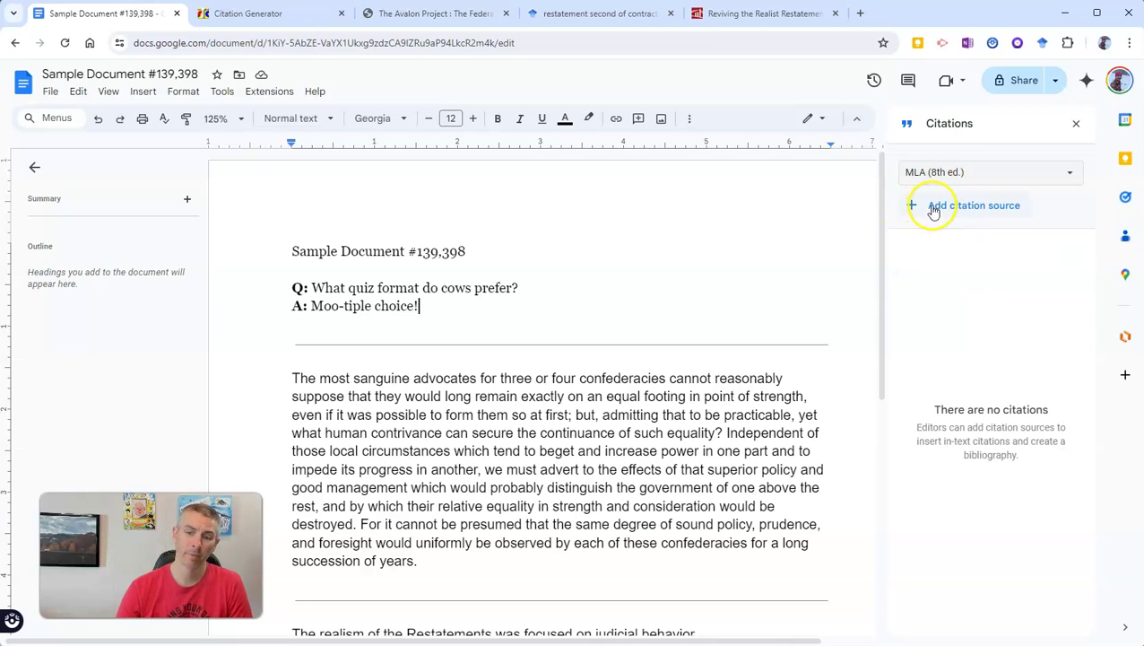
# - Start a new Book citation source accessed by Print, ready for its ISBN
pyautogui.click(934, 208)
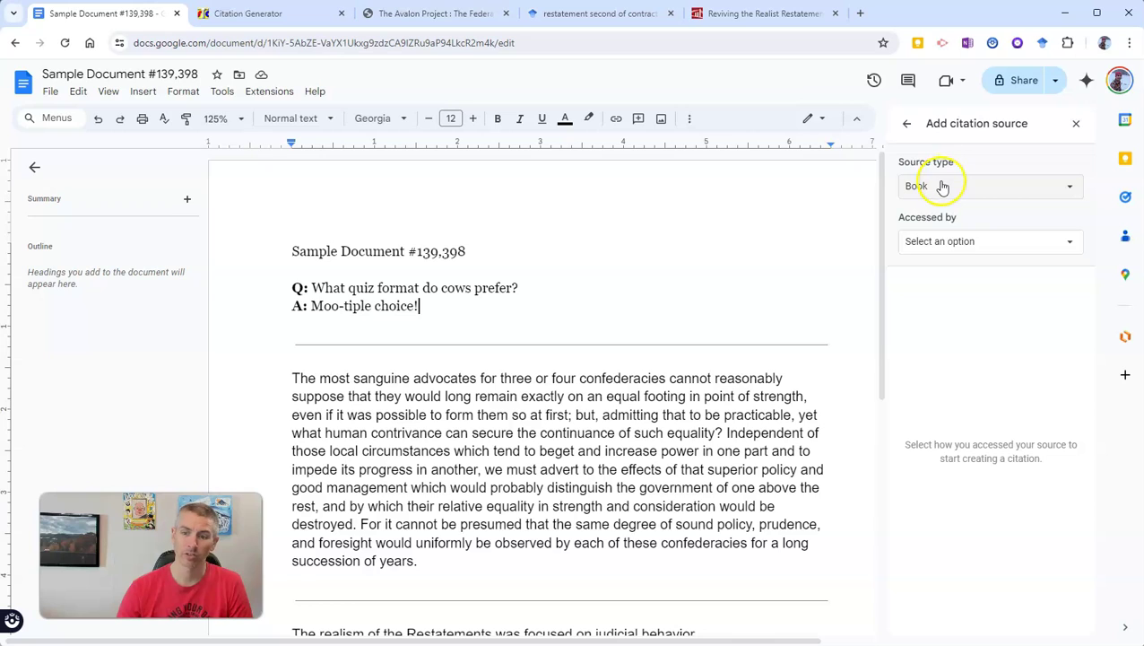
pyautogui.click(943, 187)
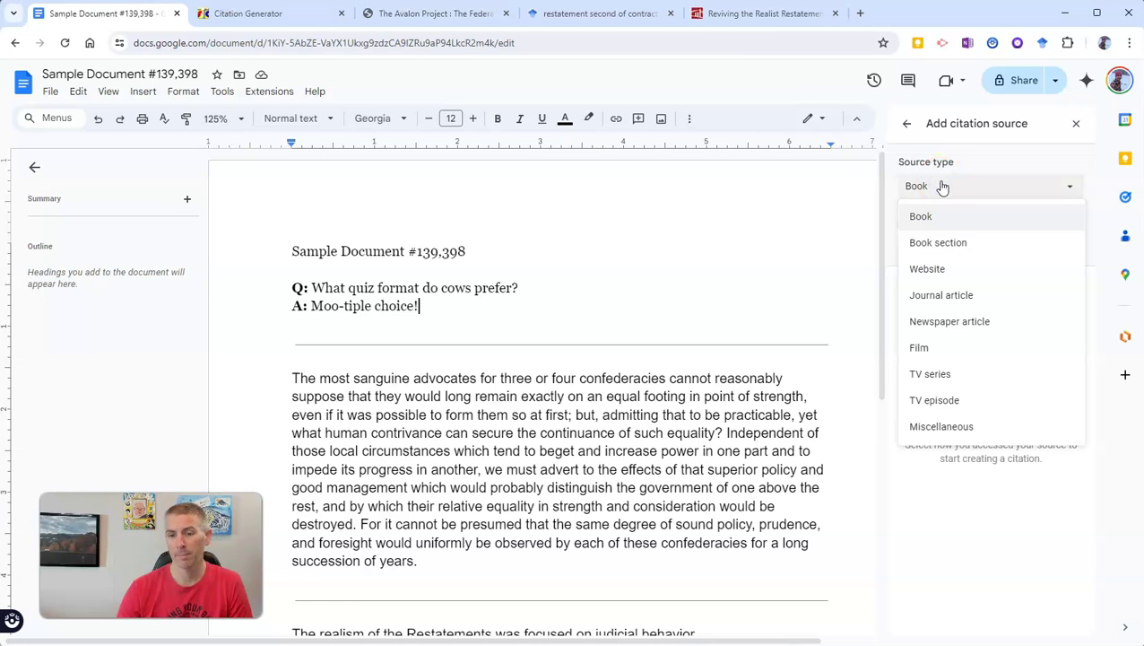
pyautogui.click(935, 216)
pyautogui.click(953, 247)
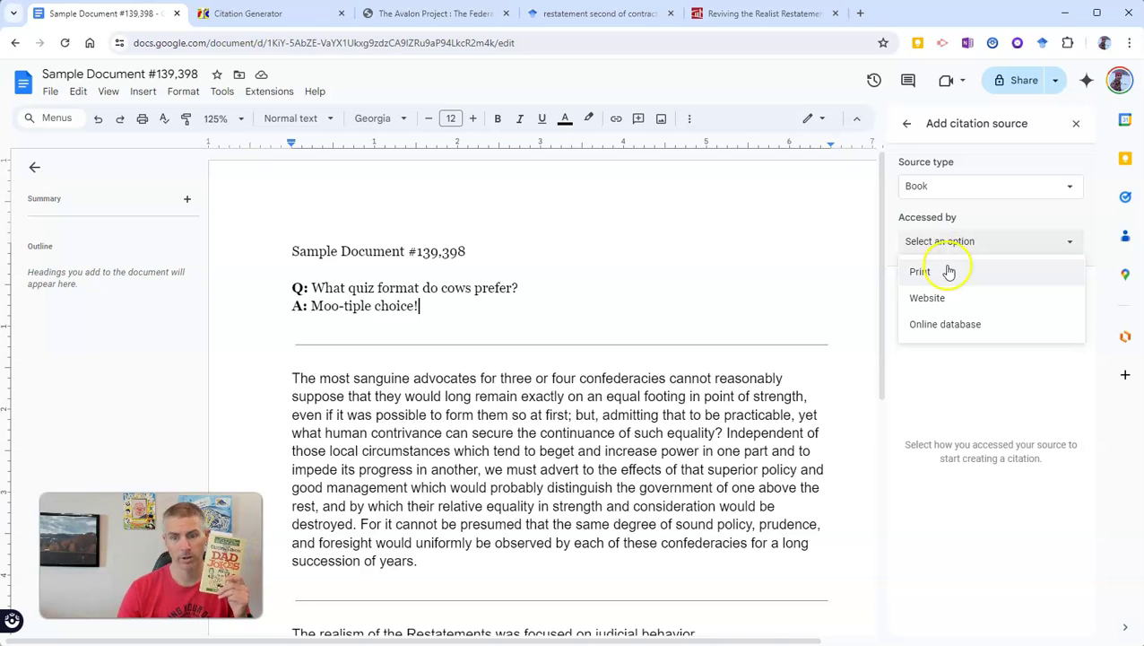
pyautogui.click(946, 269)
pyautogui.click(951, 294)
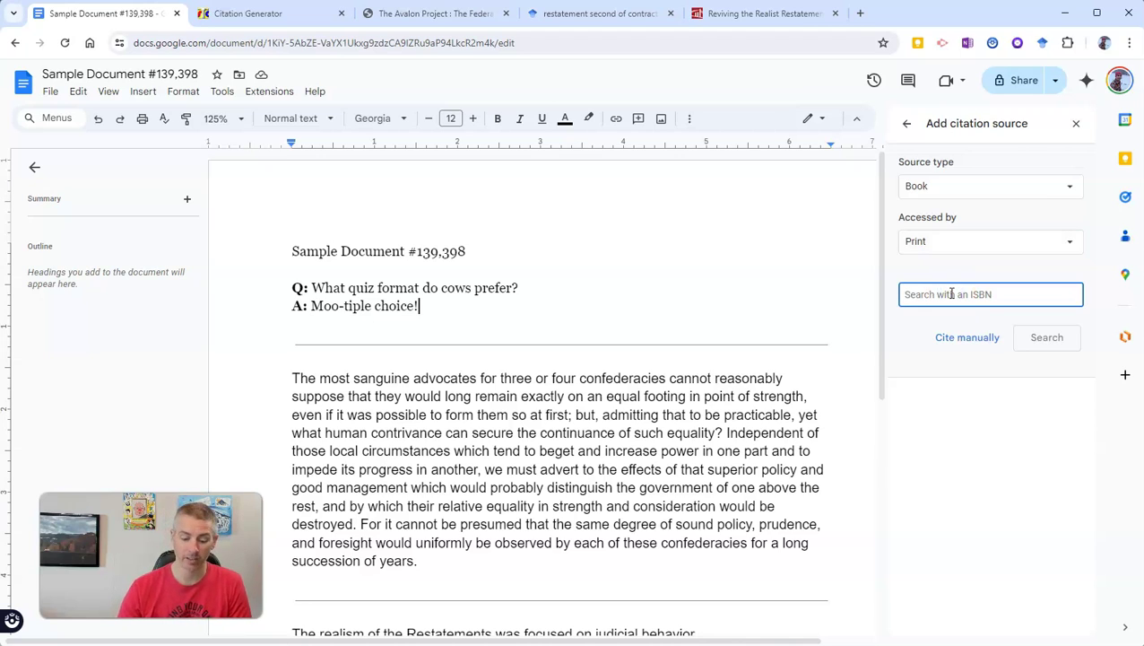
# - Look up the book by ISBN and add The Ultimate Book of Dad Jokes (Ulysses Press, 2016) as a source
pyautogui.write('978-1-61243-556-5')
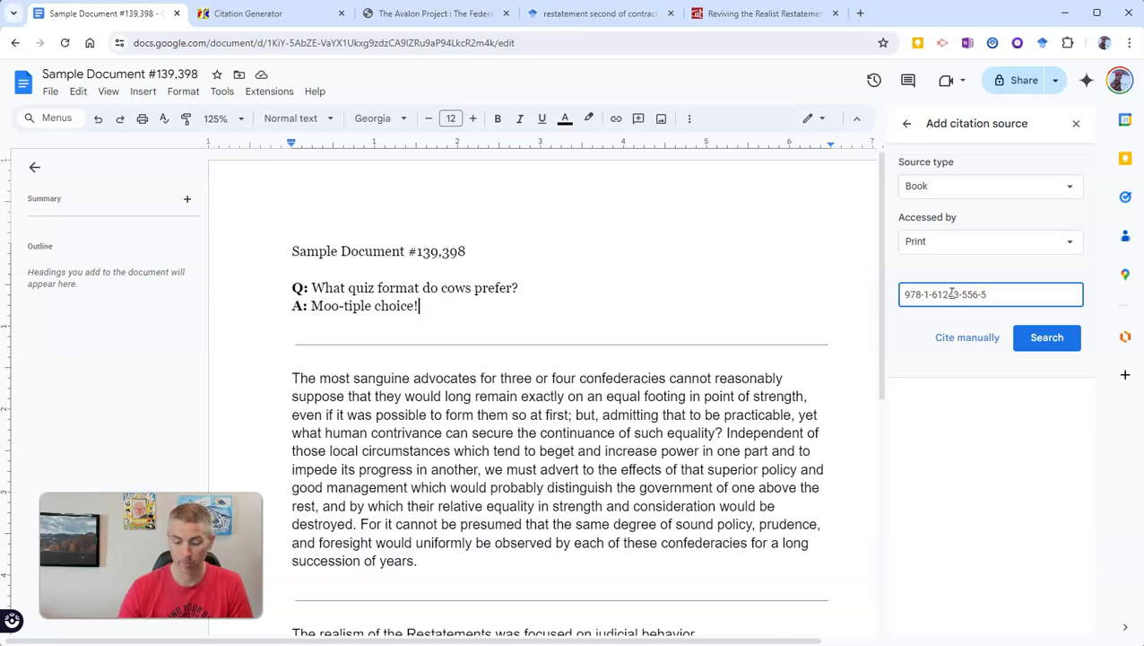
pyautogui.click(1045, 344)
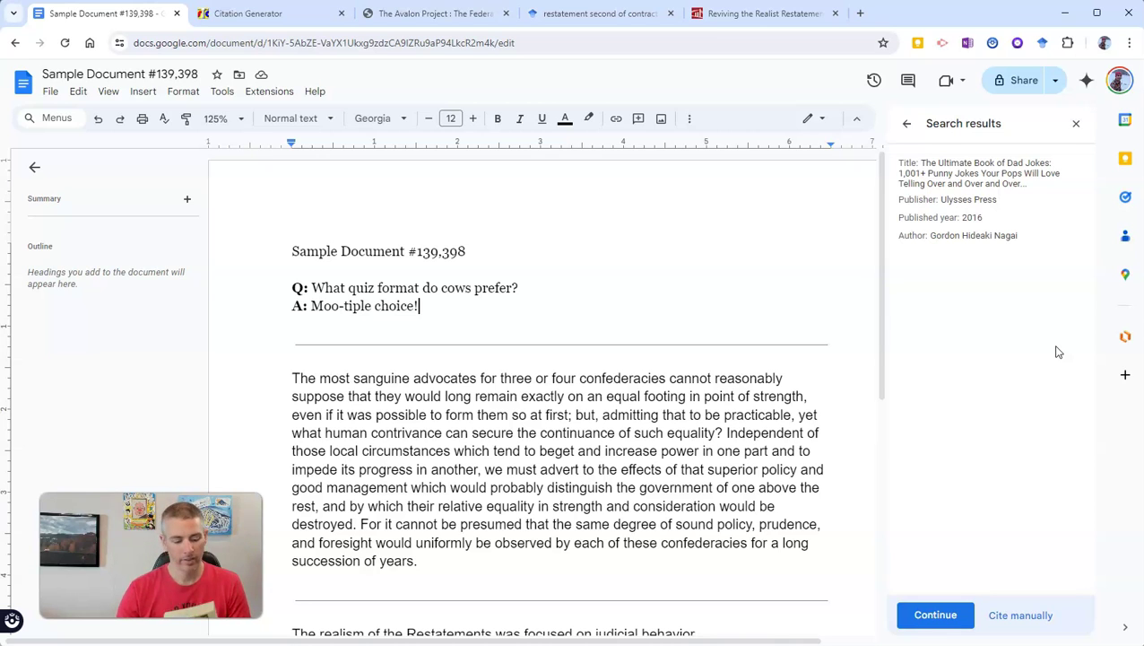
pyautogui.click(943, 619)
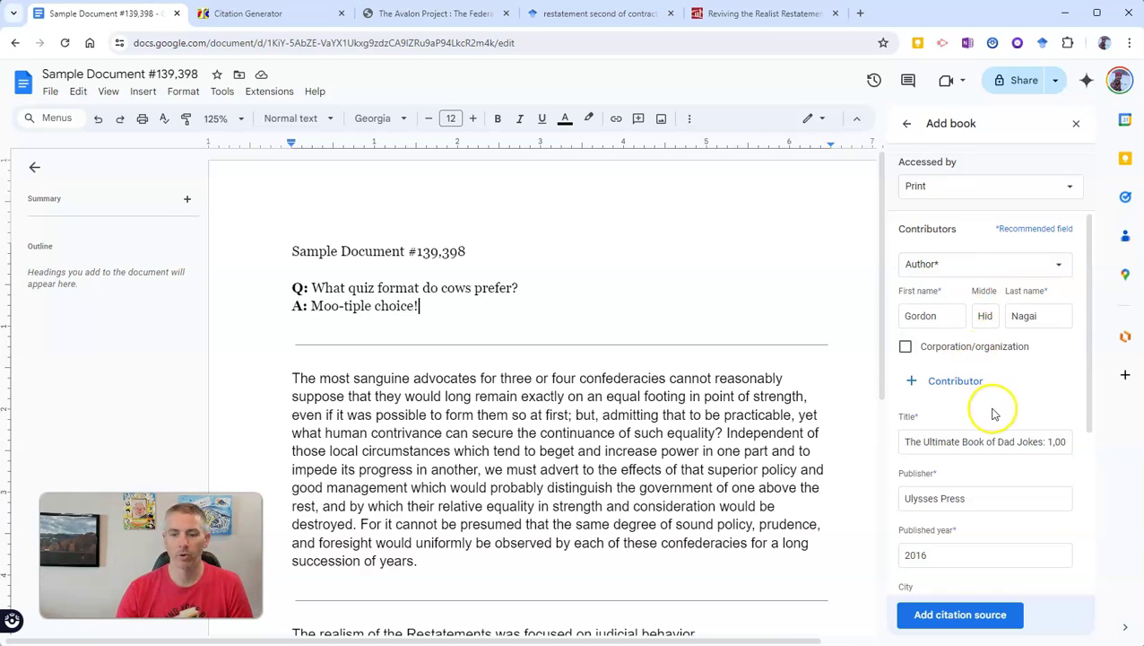
pyautogui.scroll(-1, 987, 421)
pyautogui.scroll(-1, 934, 502)
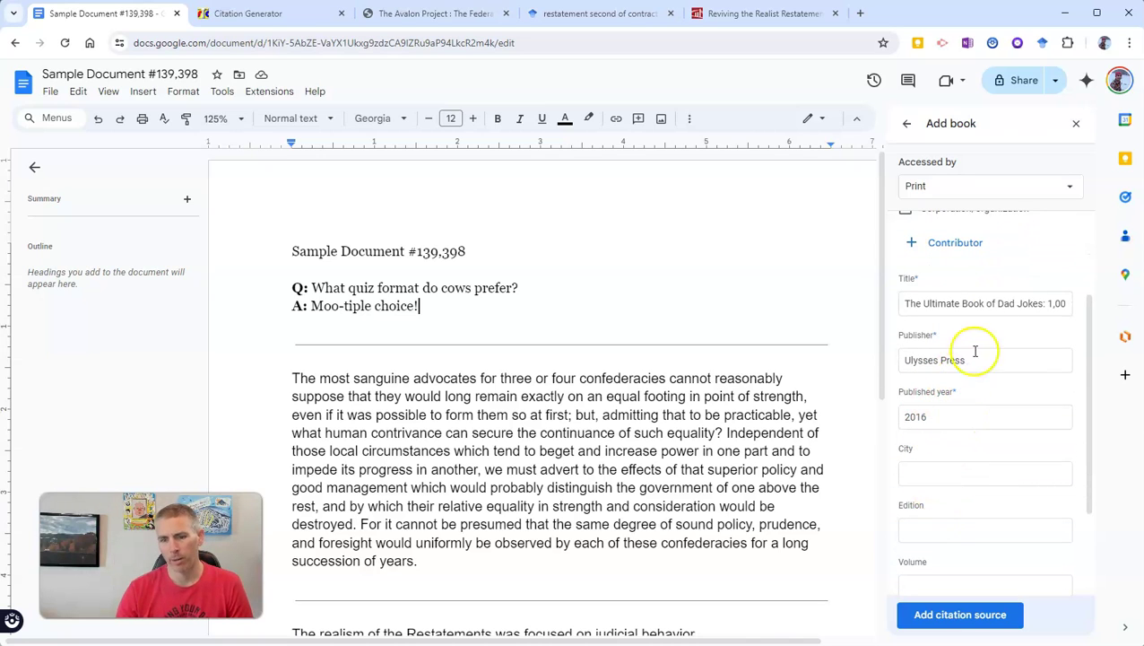
pyautogui.scroll(-2, 978, 377)
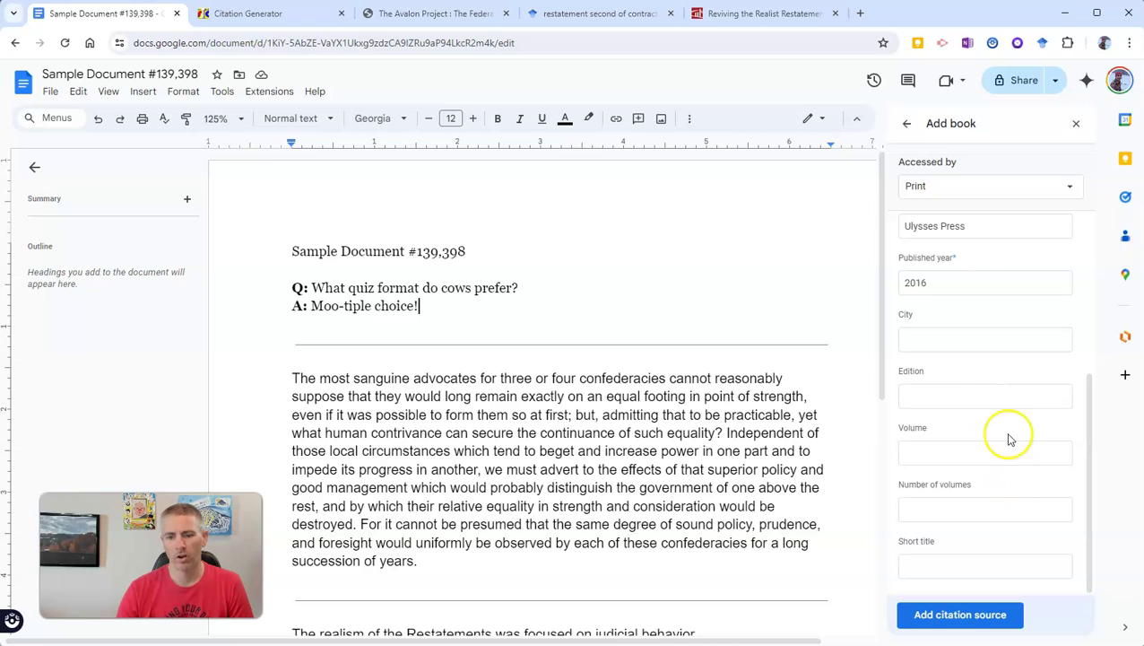
pyautogui.click(972, 618)
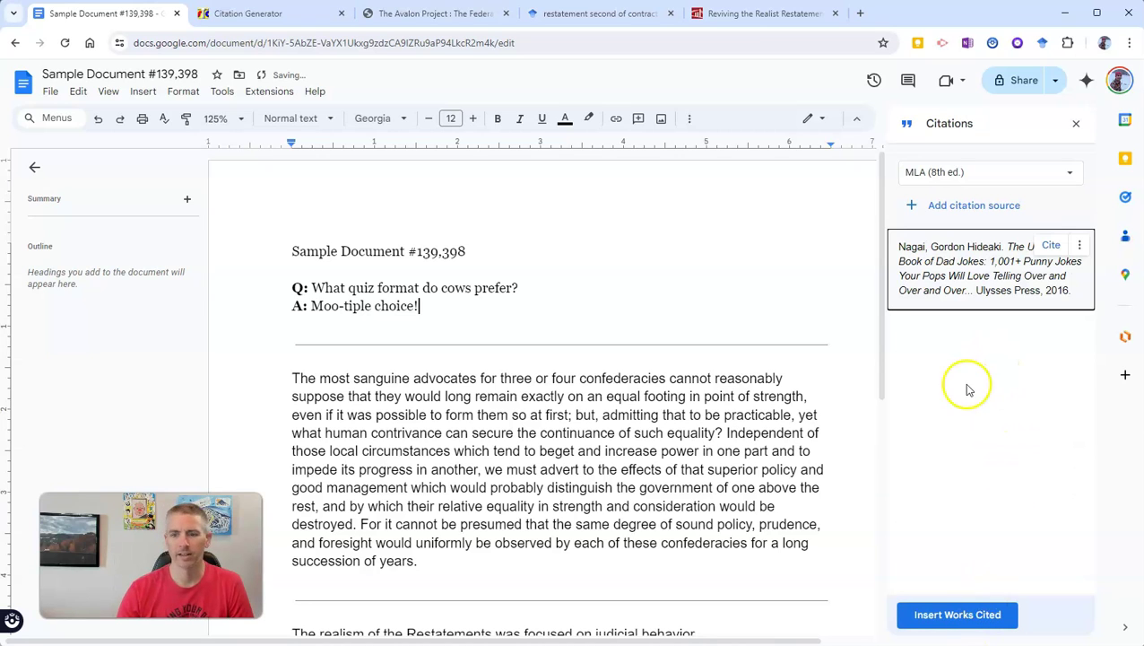
# - Insert the joke book's in-text citation after the joke's answer and add the Works Cited list
pyautogui.click(1051, 246)
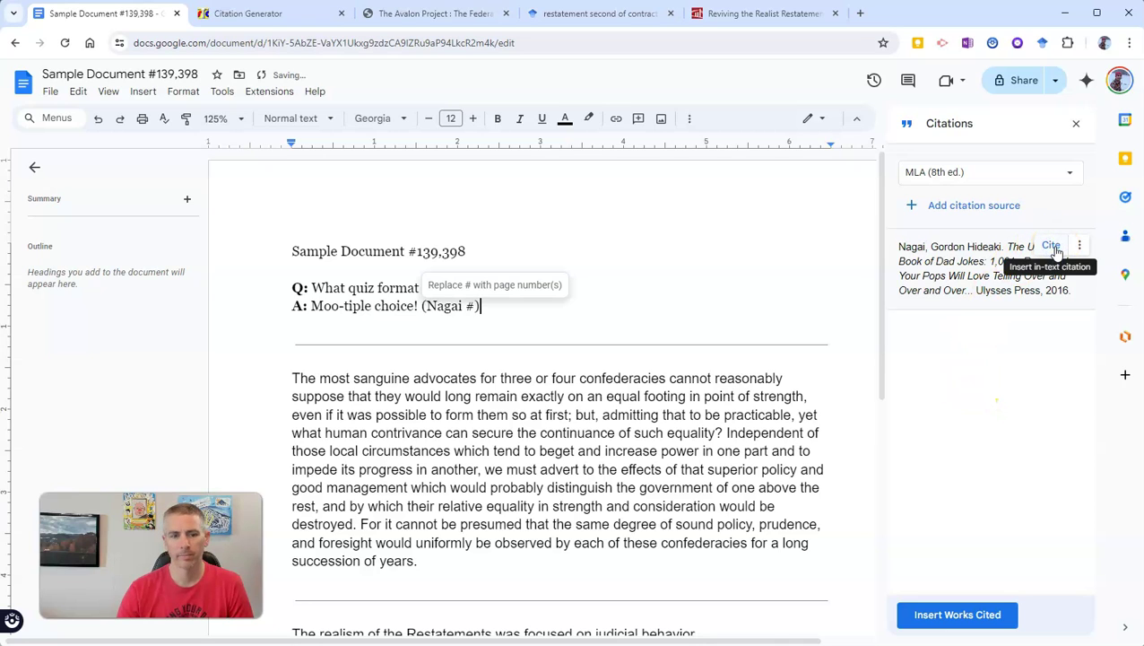
pyautogui.click(952, 617)
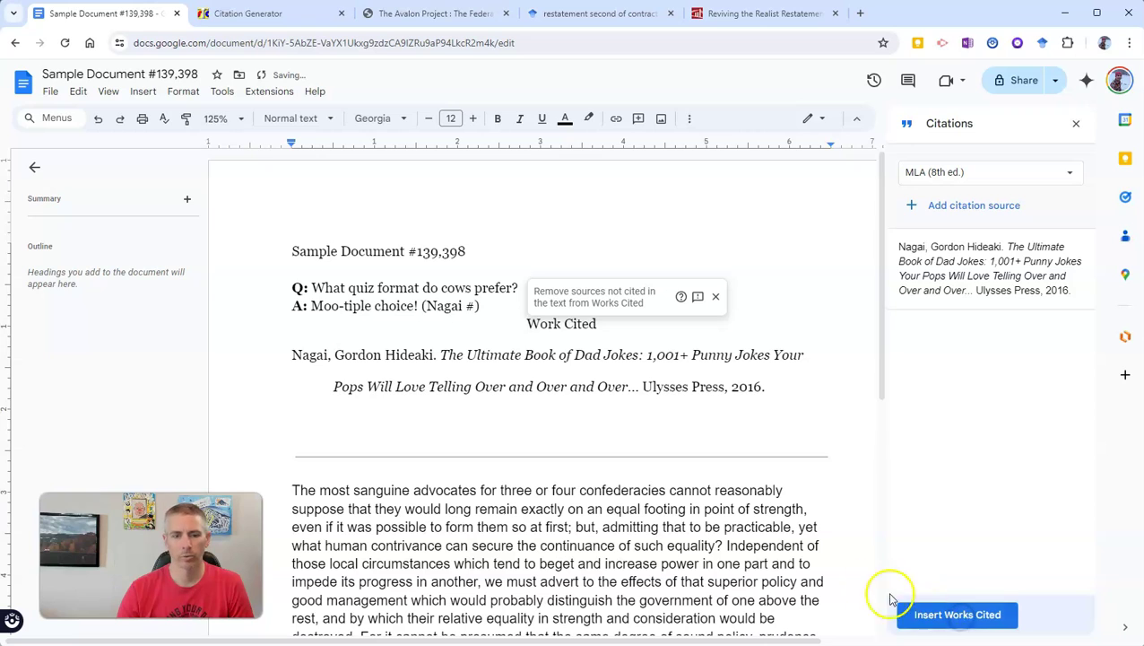
pyautogui.click(476, 306)
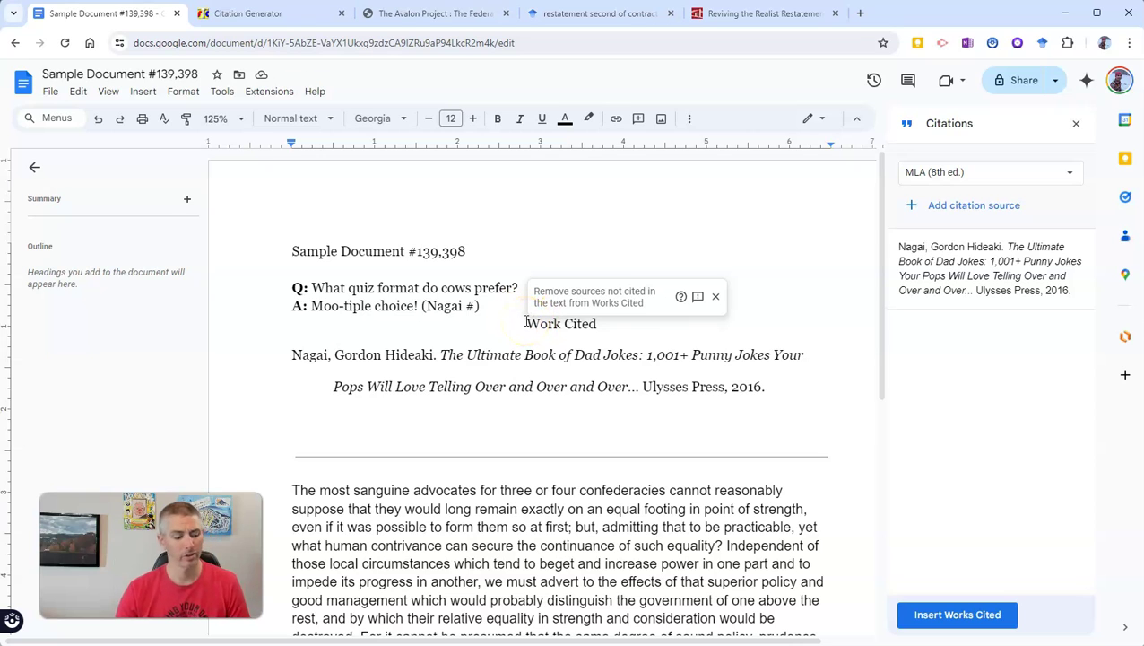
# - Move the Work Cited heading and entry to the end of the document
pyautogui.moveTo(526, 322); pyautogui.dragTo(776, 398)
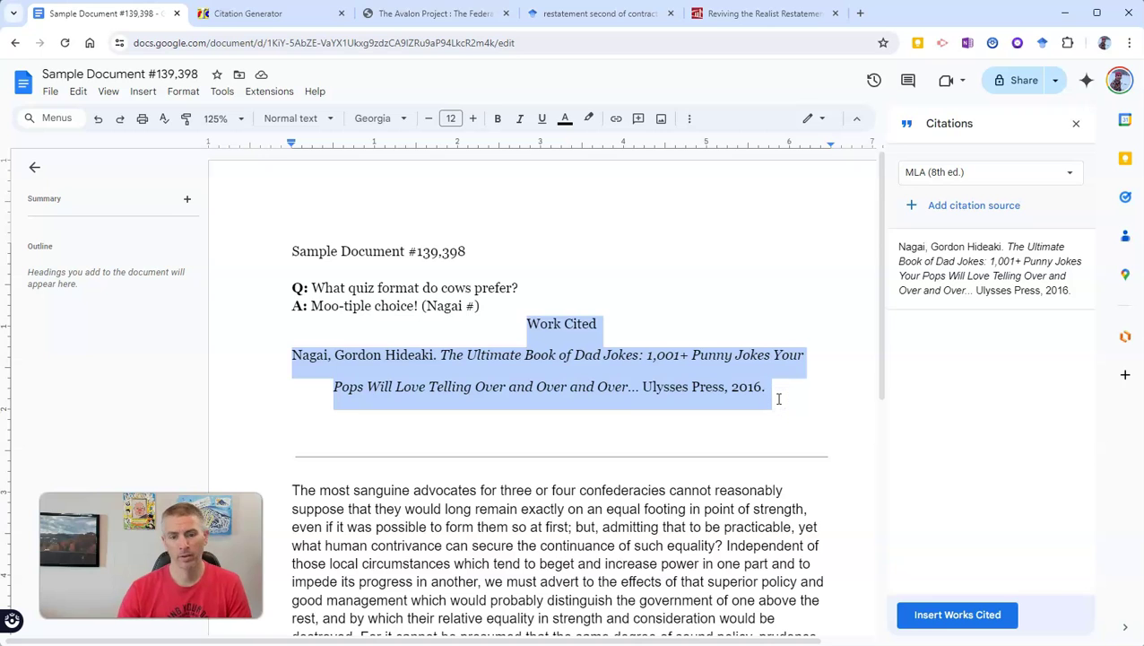
pyautogui.press('BackSpace')
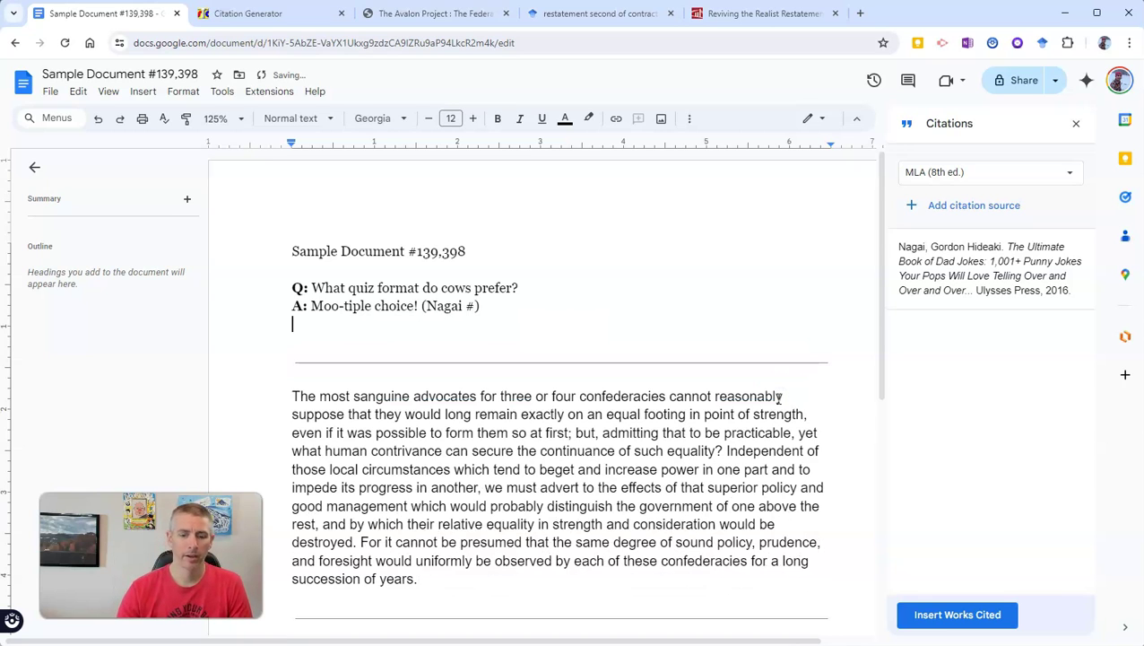
pyautogui.scroll(-5, 753, 421)
pyautogui.click(742, 363)
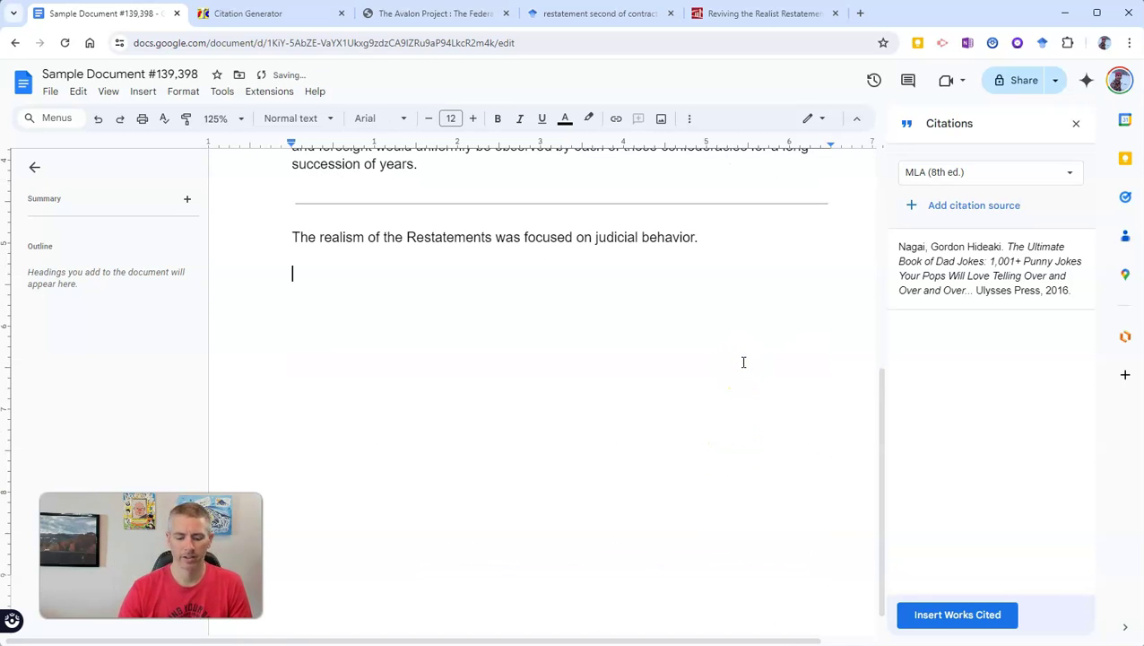
pyautogui.hotkey('ctrl', 'z')
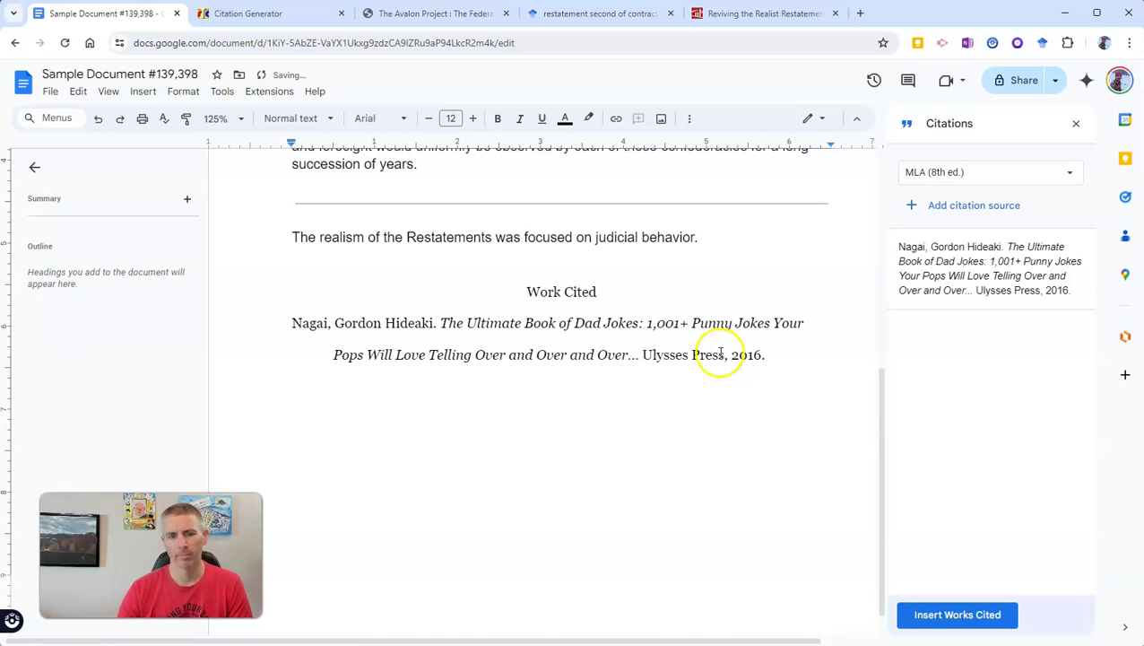
pyautogui.scroll(3, 639, 384)
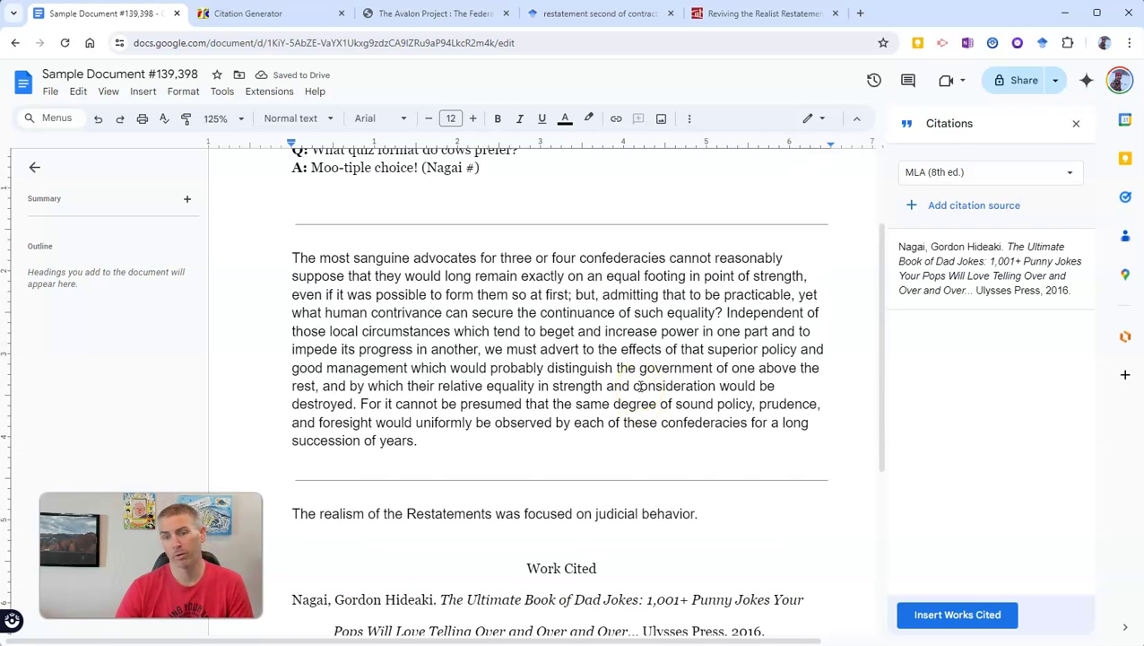
pyautogui.scroll(2, 641, 386)
# - Select the whole confederacies paragraph in the document
pyautogui.click(657, 395)
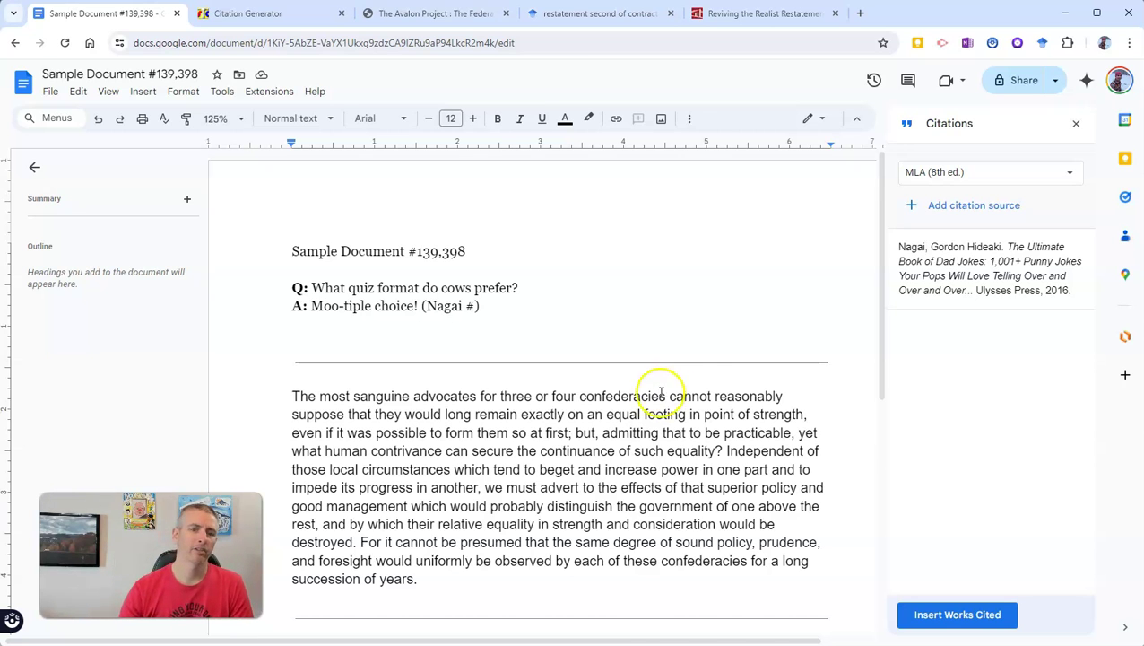
pyautogui.scroll(-2, 704, 397)
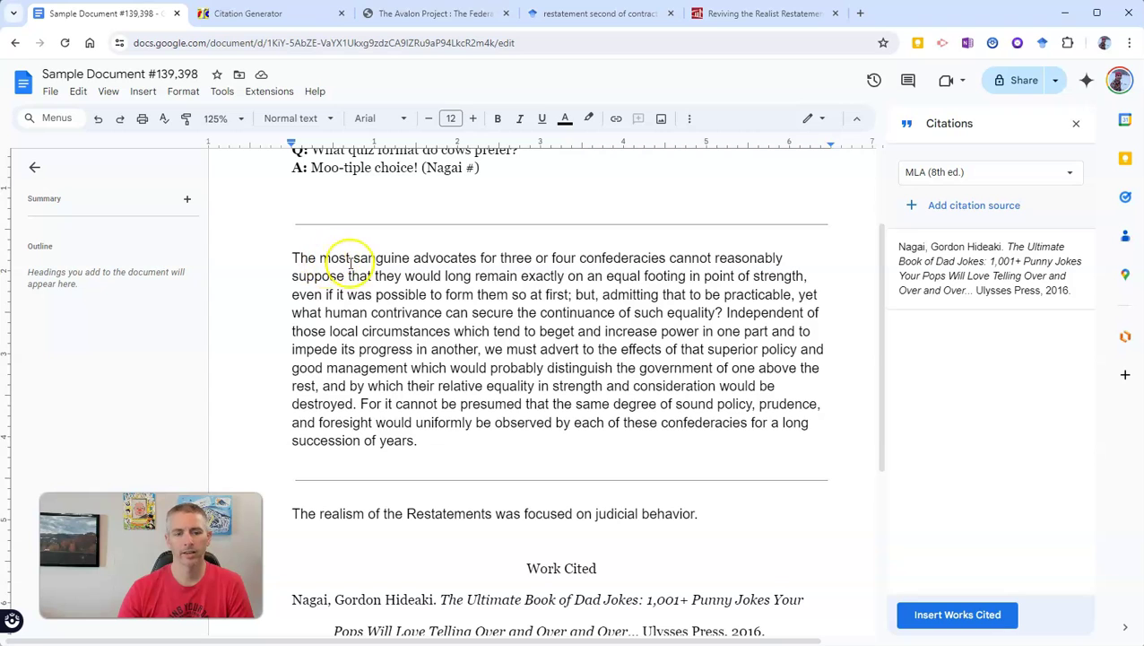
pyautogui.doubleClick(298, 258)
pyautogui.moveTo(329, 268); pyautogui.dragTo(450, 439)
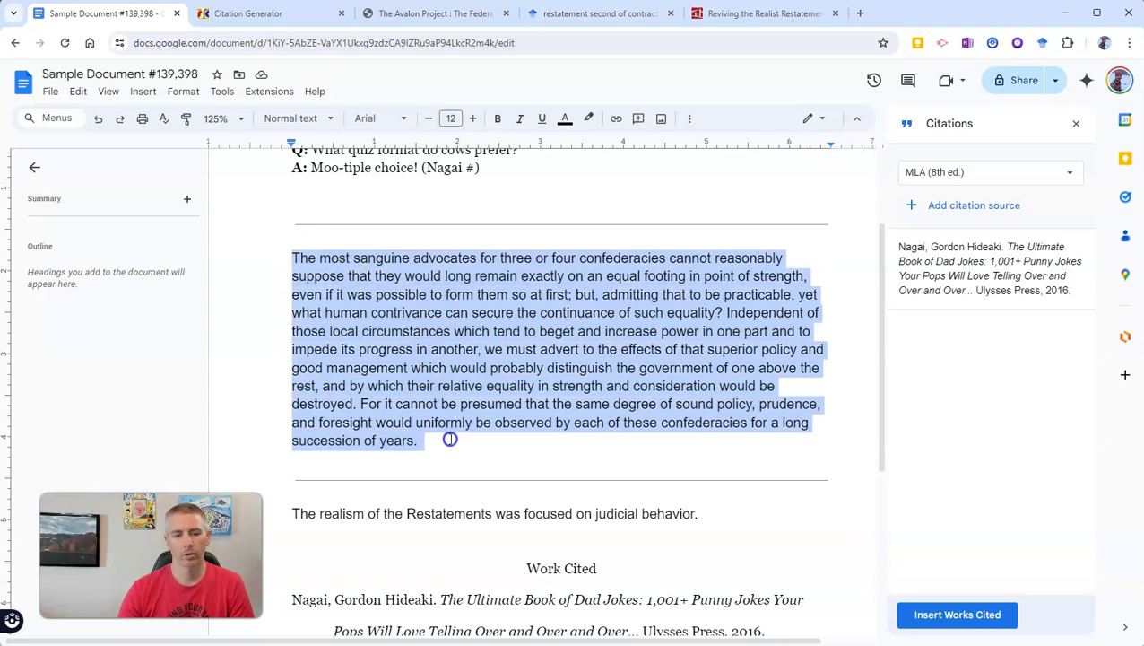
# - Copy the Federalist No. 5 page address from the Avalon Project tab and return to Docs
pyautogui.click(432, 15)
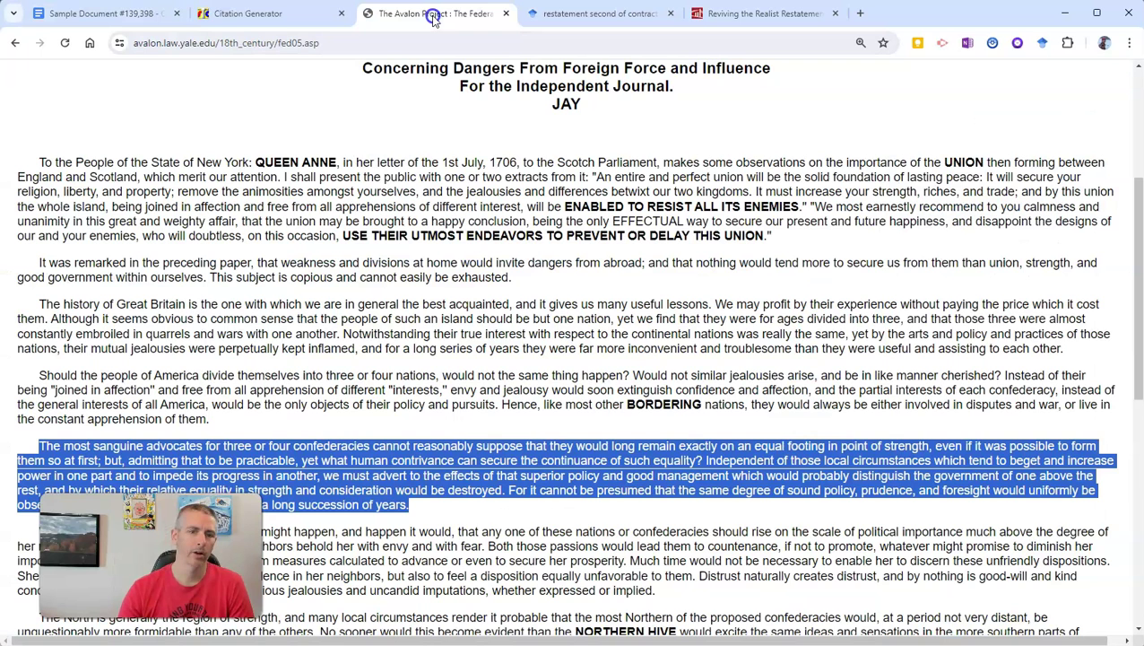
pyautogui.scroll(2, 480, 261)
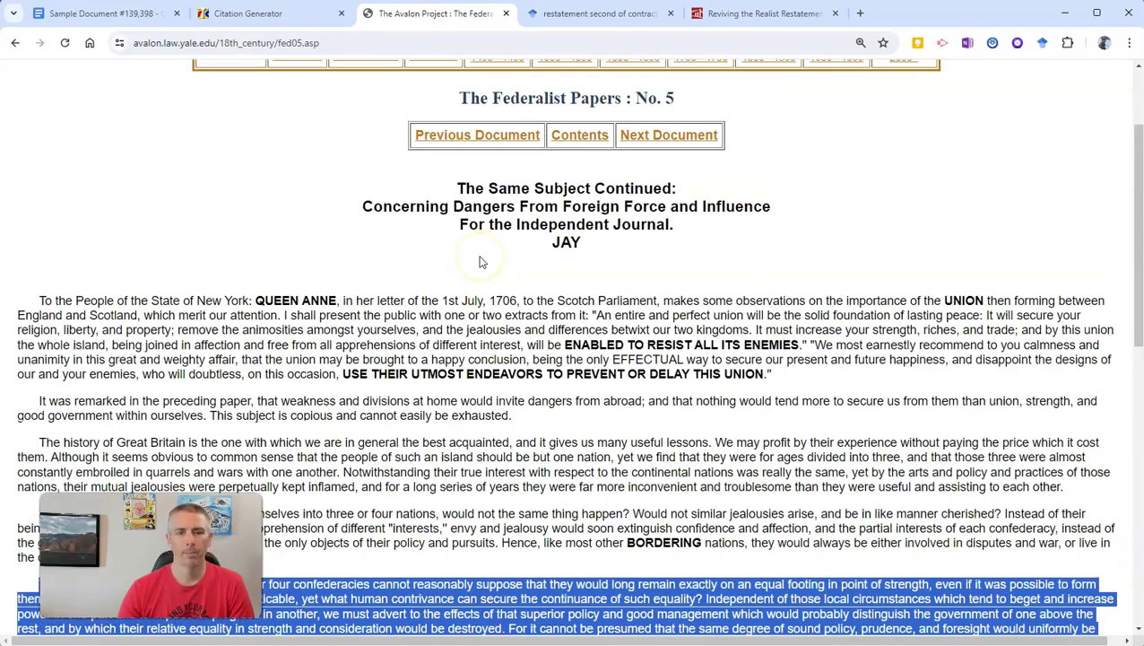
pyautogui.scroll(-3, 480, 261)
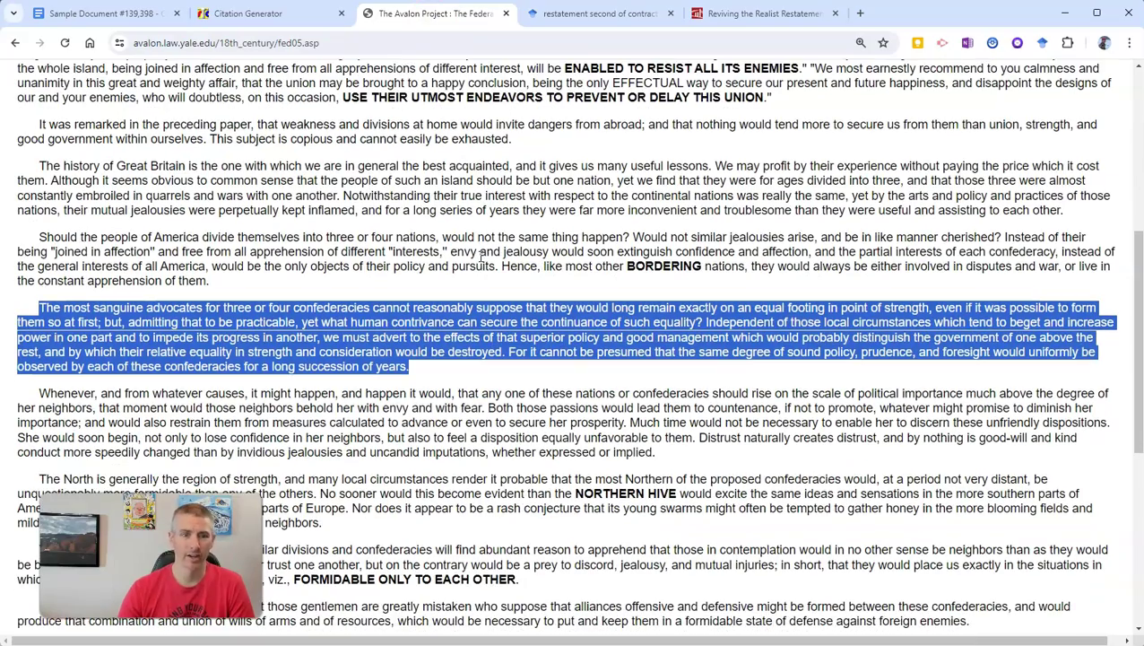
pyautogui.click(509, 372)
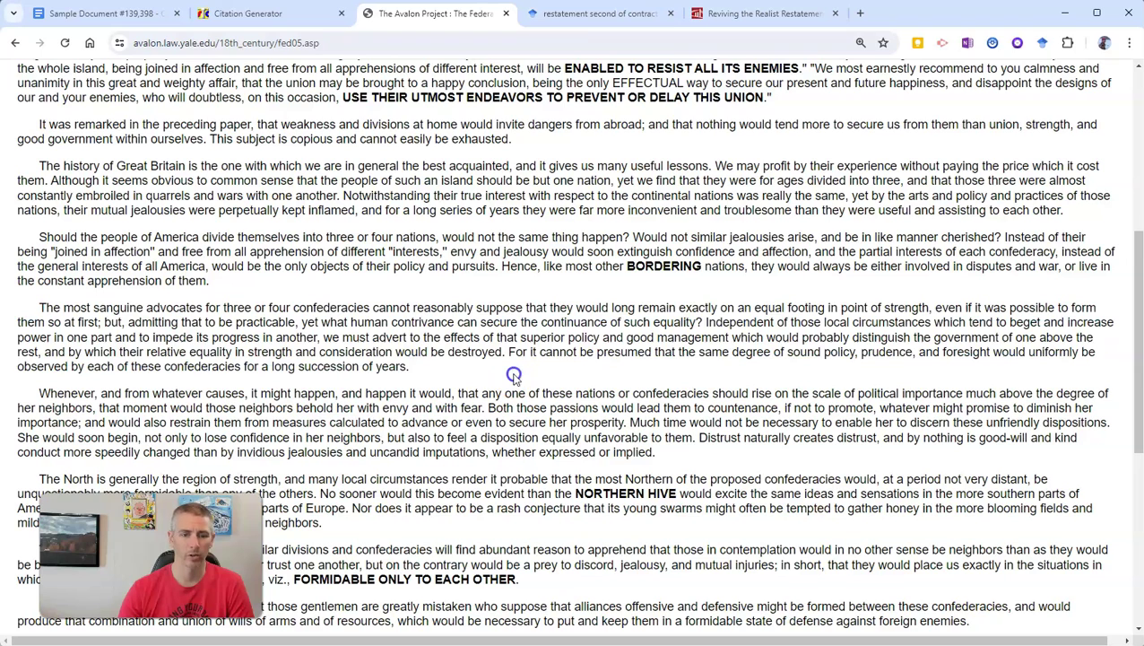
pyautogui.click(383, 48)
pyautogui.hotkey('ctrl', 'c')
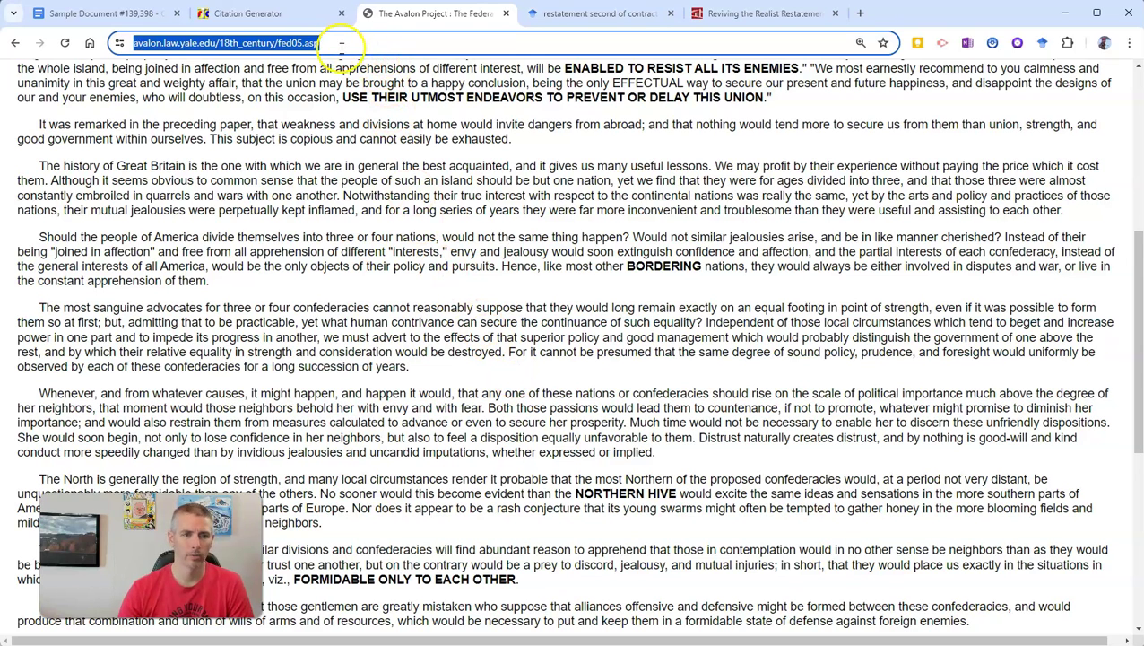
pyautogui.click(104, 15)
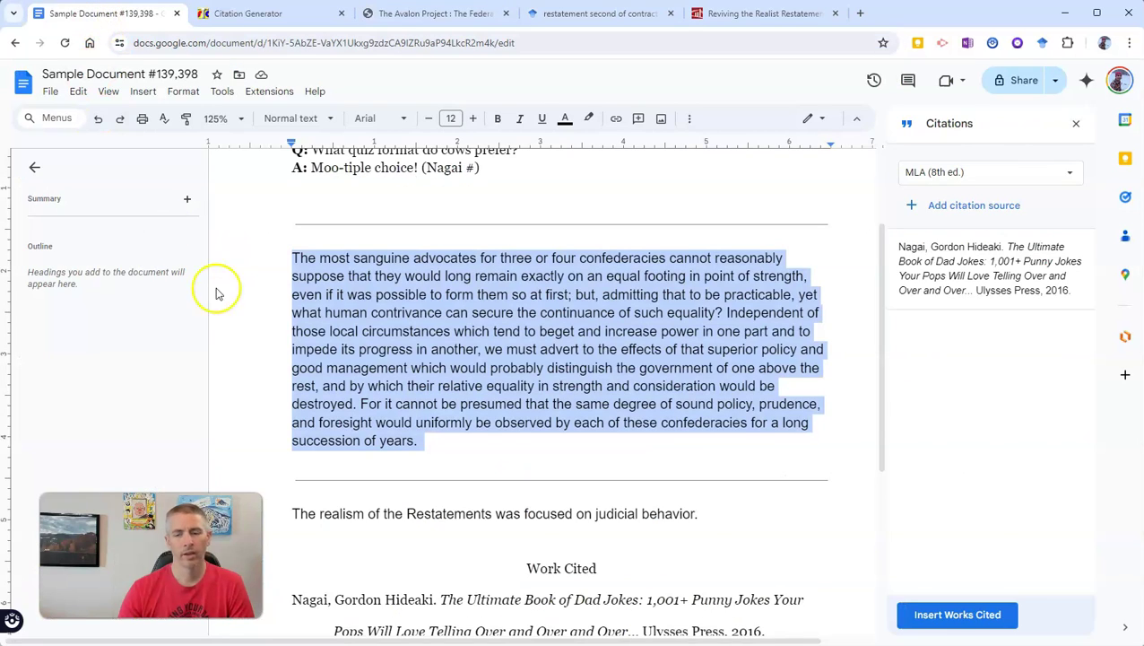
# - Create a Website source by pasting and searching the Avalon Federalist No. 5 URL
pyautogui.click(926, 204)
pyautogui.click(929, 191)
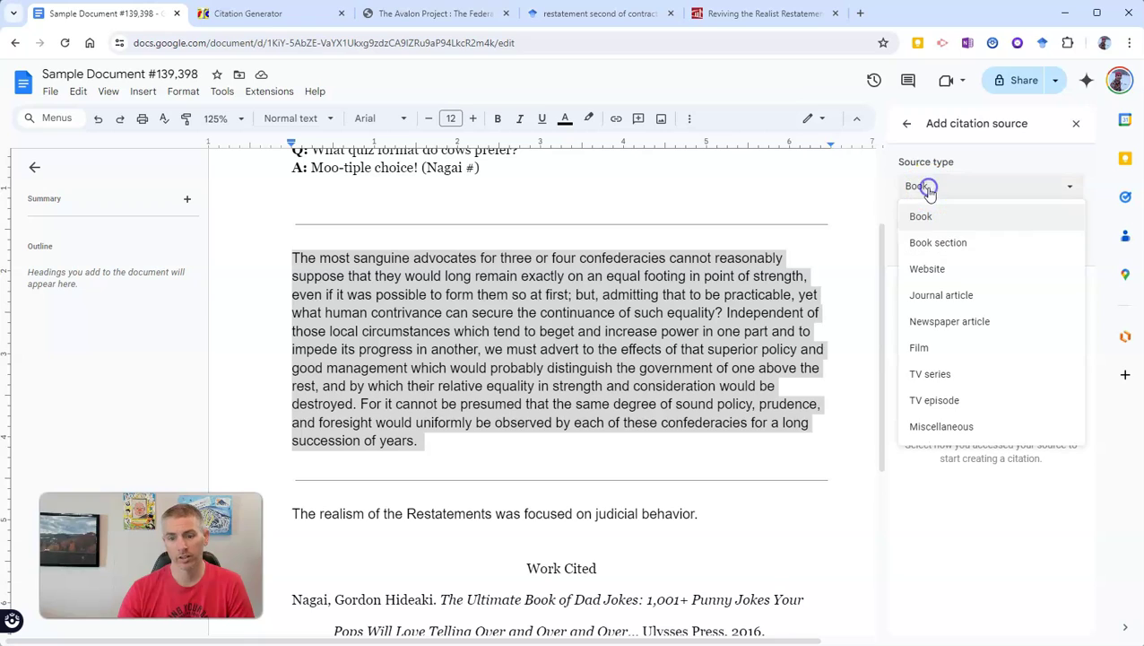
pyautogui.click(927, 271)
pyautogui.click(952, 295)
pyautogui.hotkey('ctrl', 'v')
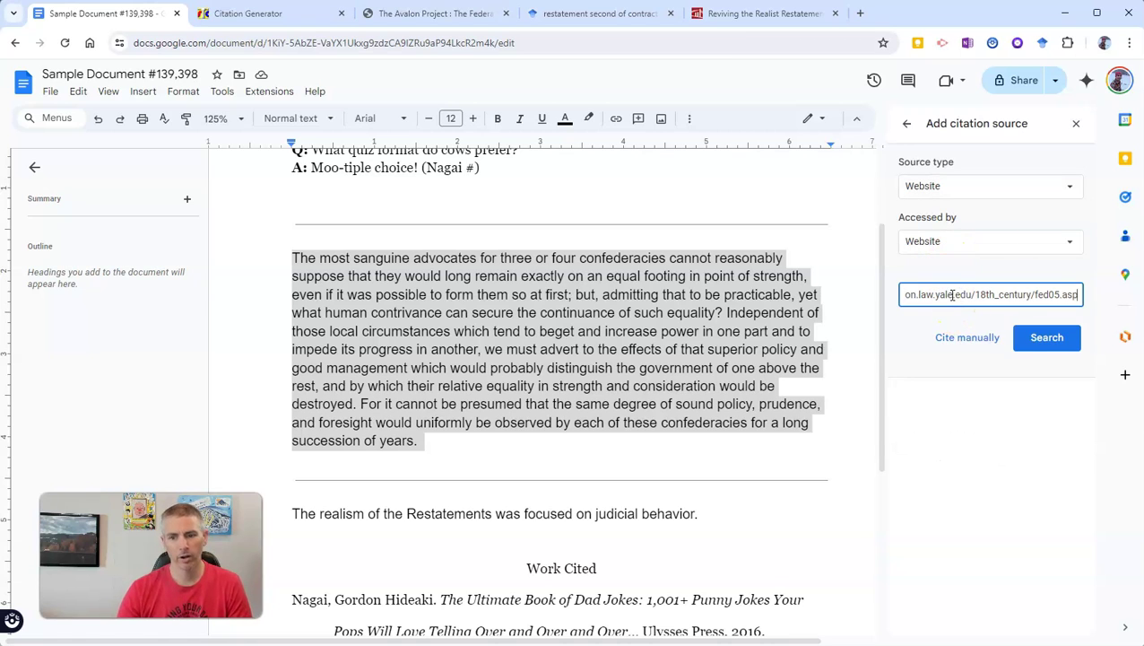
pyautogui.click(1040, 339)
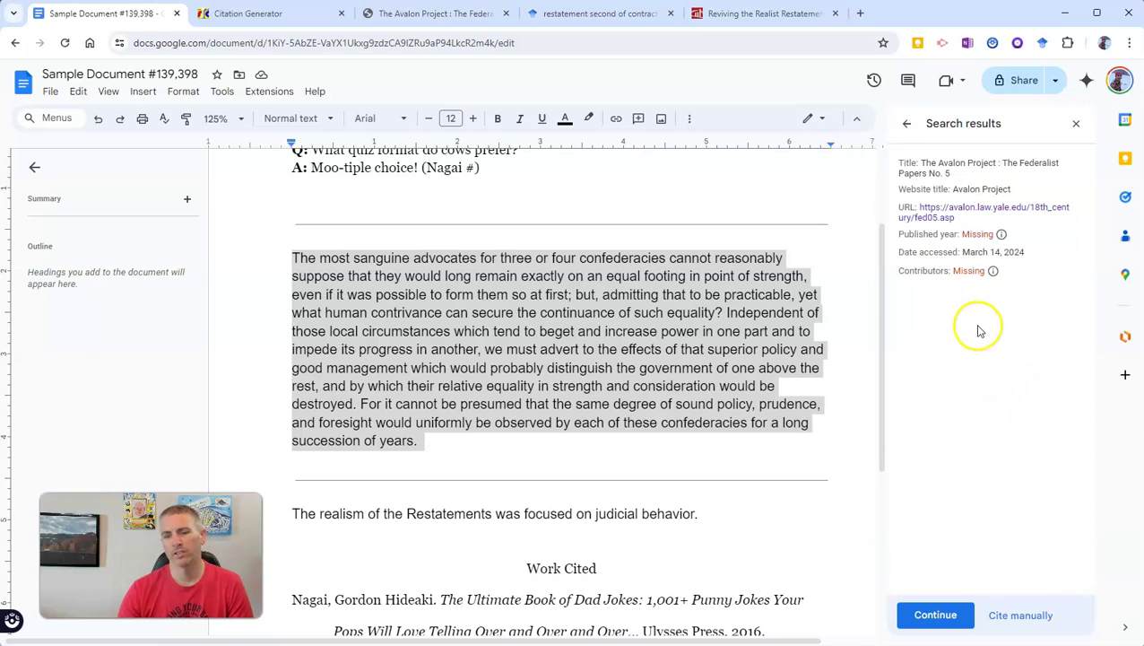
pyautogui.click(937, 616)
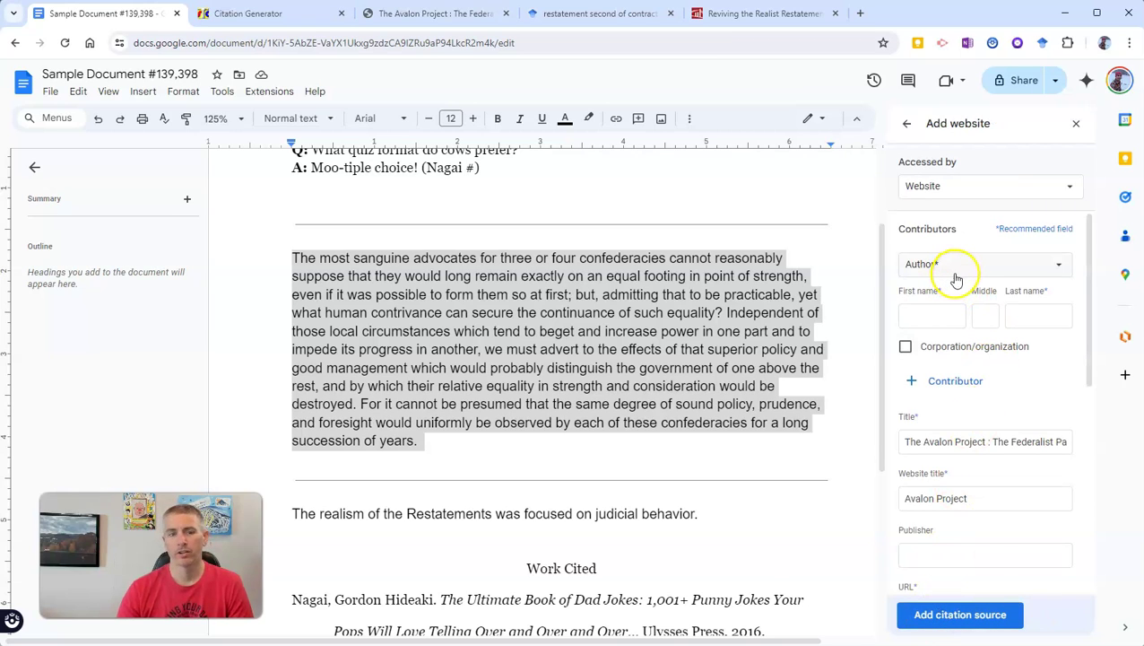
# - Check the Avalon Federalist No. 5 page for the author's name
pyautogui.click(403, 14)
pyautogui.scroll(2, 562, 449)
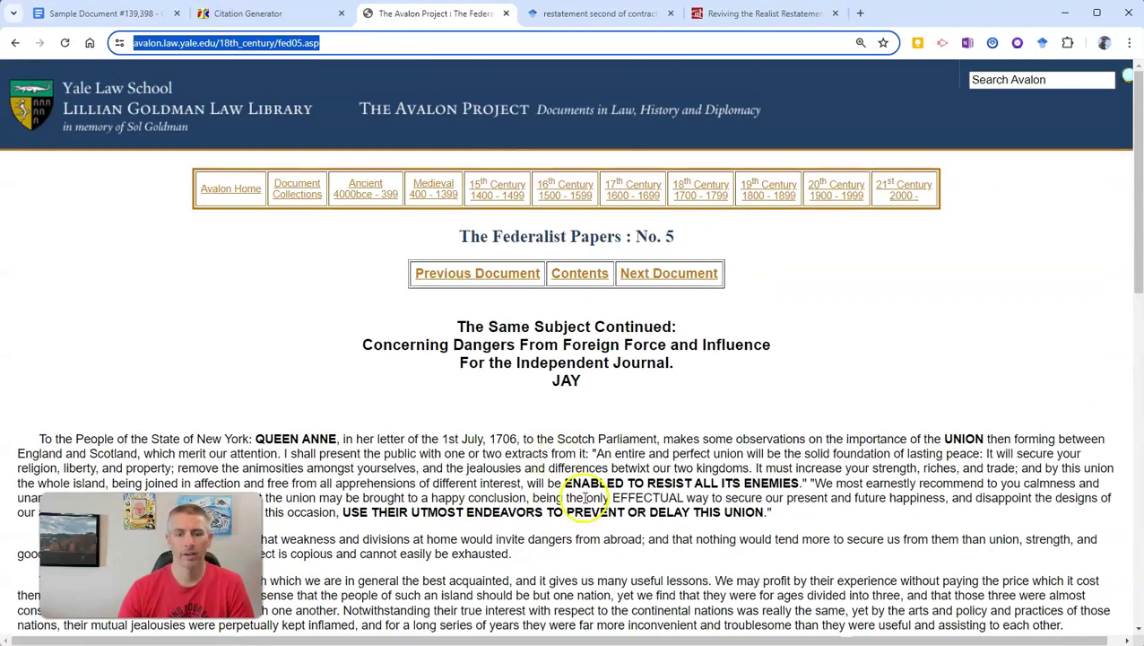
pyautogui.click(116, 16)
# - Enter John Jay as author and save the Federalist Papers No. 5 website citation
pyautogui.click(934, 315)
pyautogui.write('Jo')
pyautogui.press('Tab')
pyautogui.press('Tab')
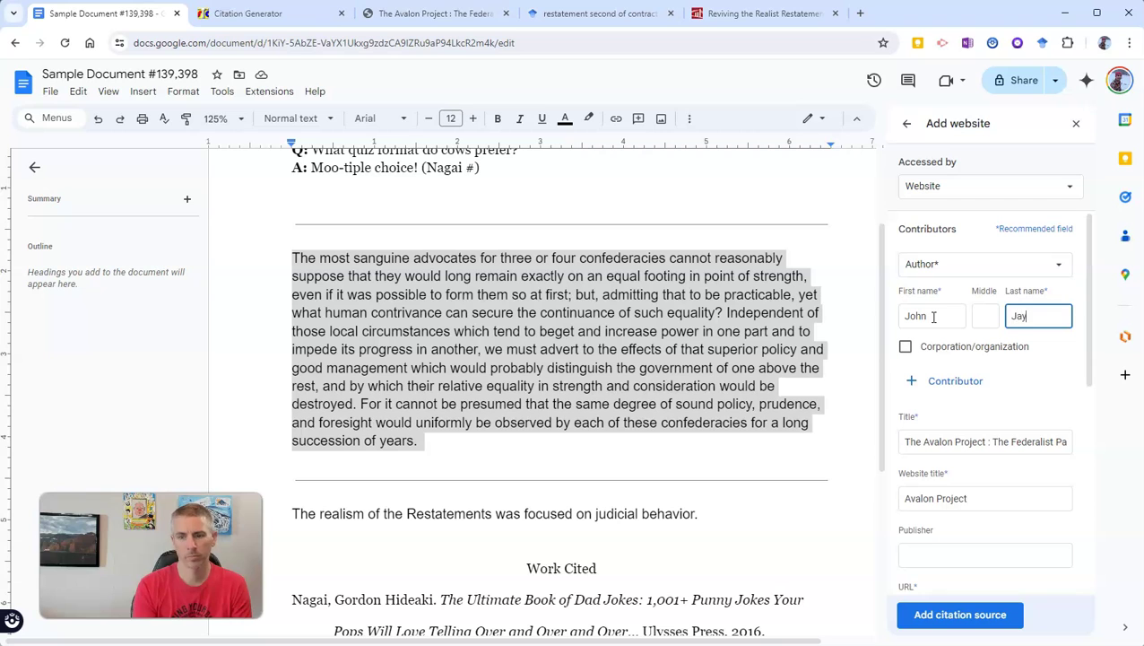
pyautogui.scroll(-5, 940, 305)
pyautogui.scroll(2, 950, 296)
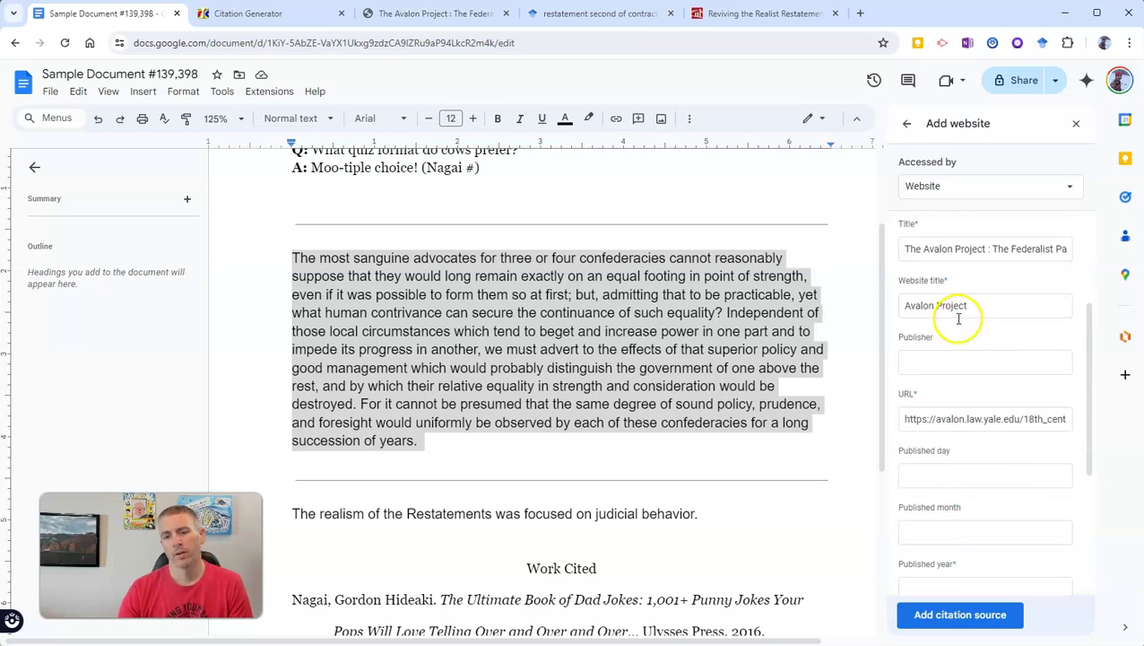
pyautogui.scroll(1, 953, 316)
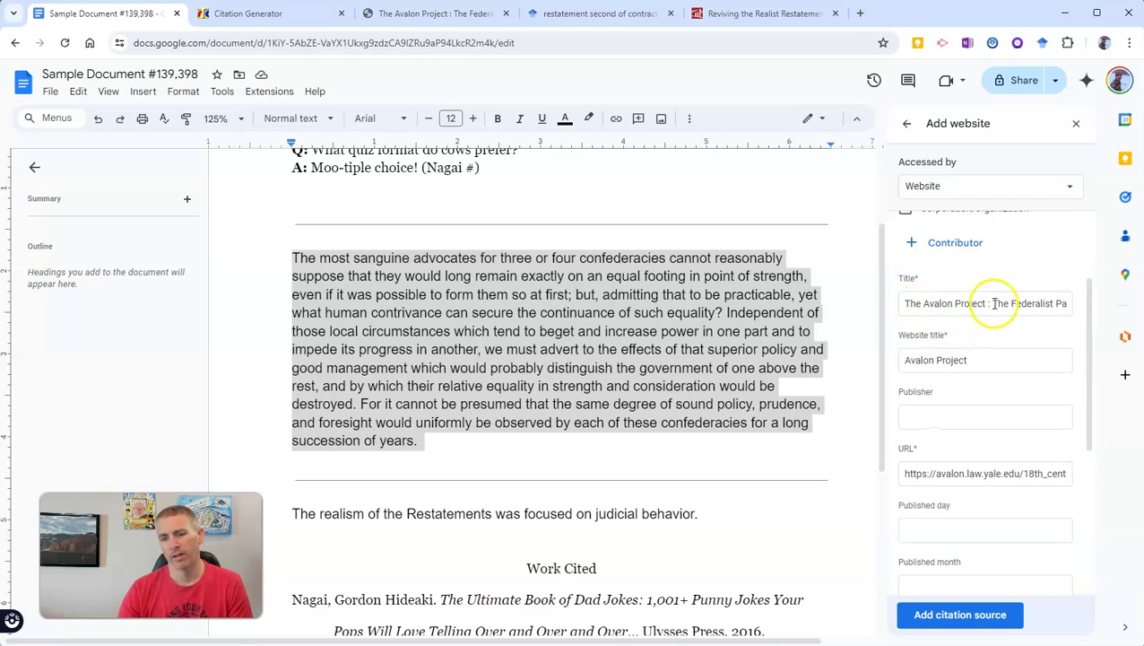
pyautogui.scroll(-1, 1003, 296)
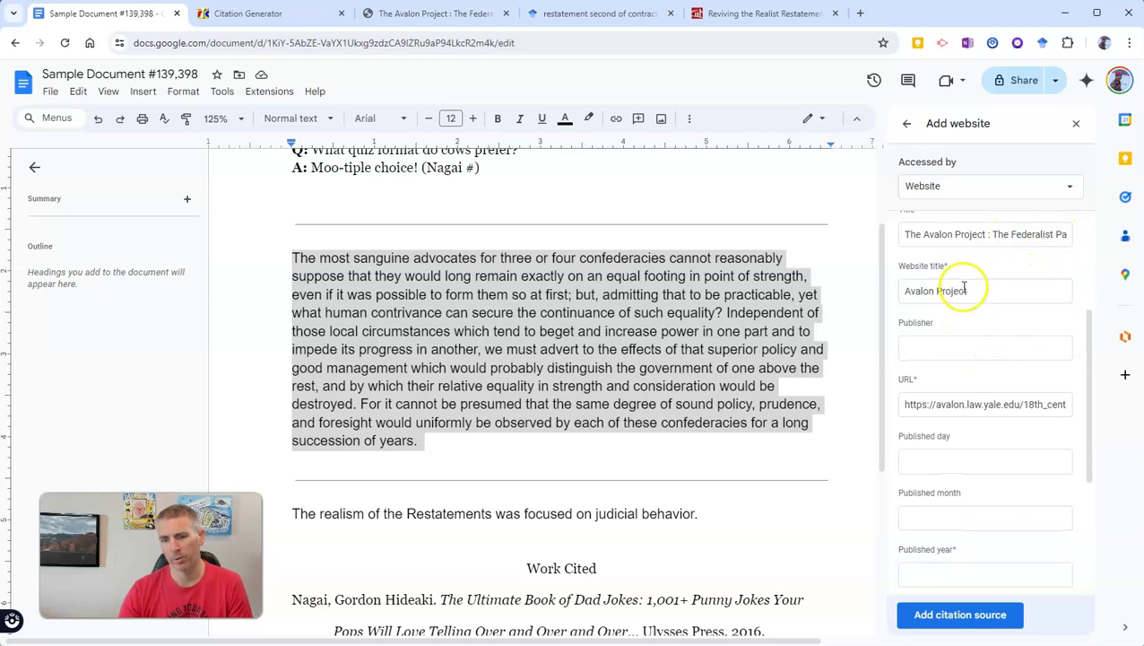
pyautogui.scroll(-1, 978, 395)
pyautogui.scroll(-3, 989, 372)
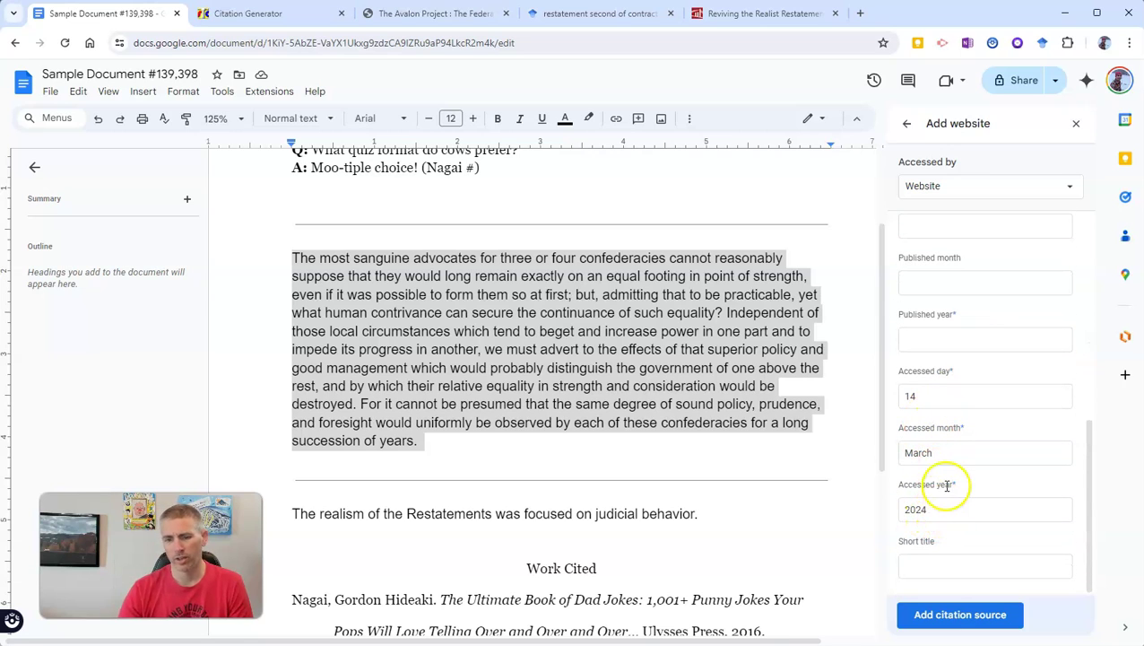
pyautogui.click(962, 615)
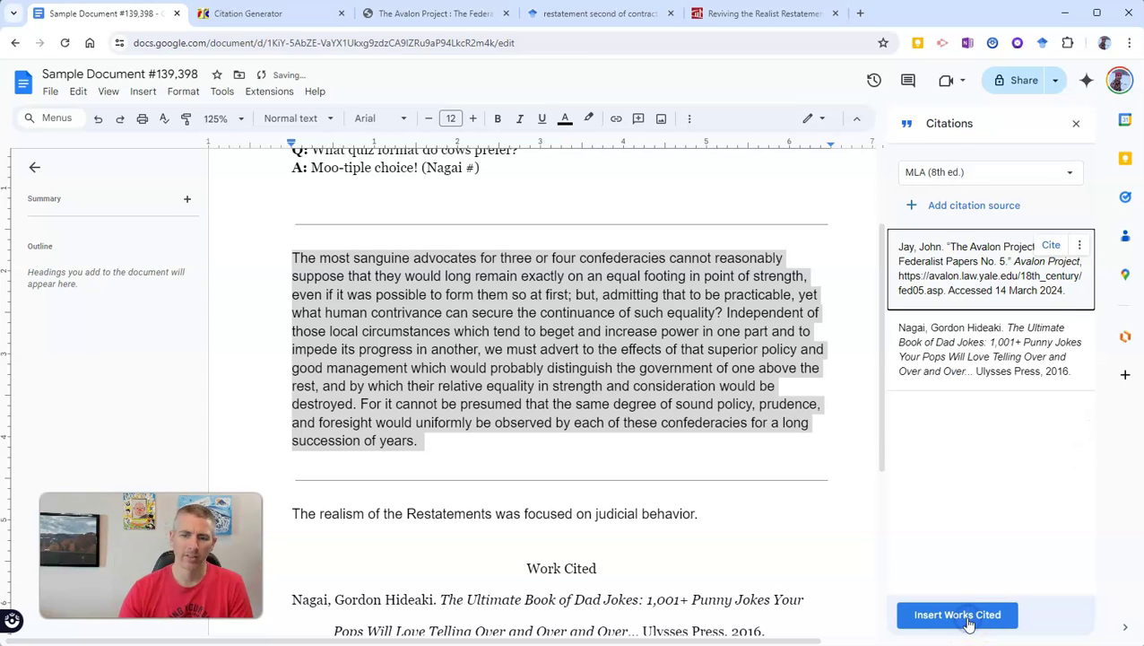
# - Add the (Jay) in-text citation at the end of the confederacies paragraph
pyautogui.scroll(-3, 799, 503)
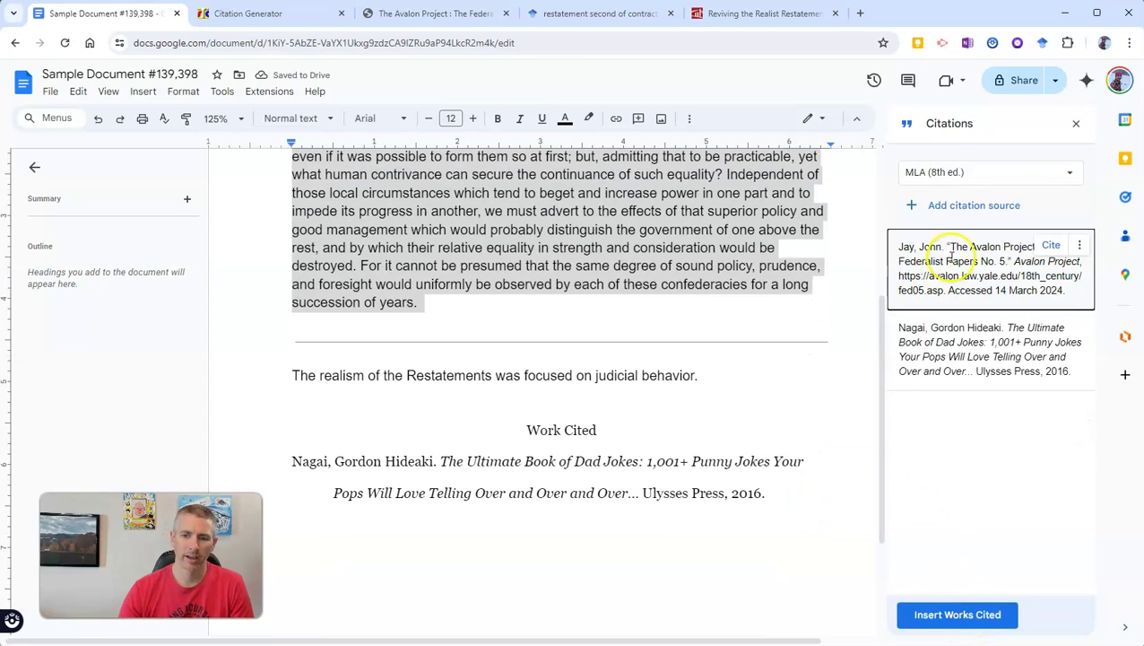
pyautogui.click(1051, 245)
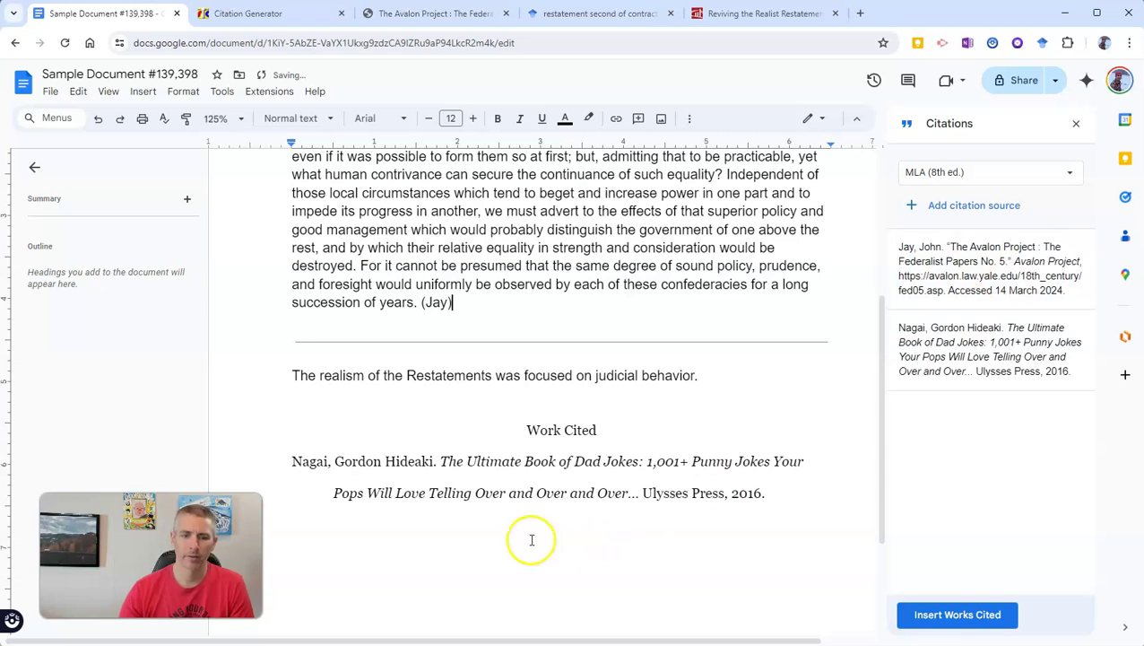
pyautogui.click(1080, 251)
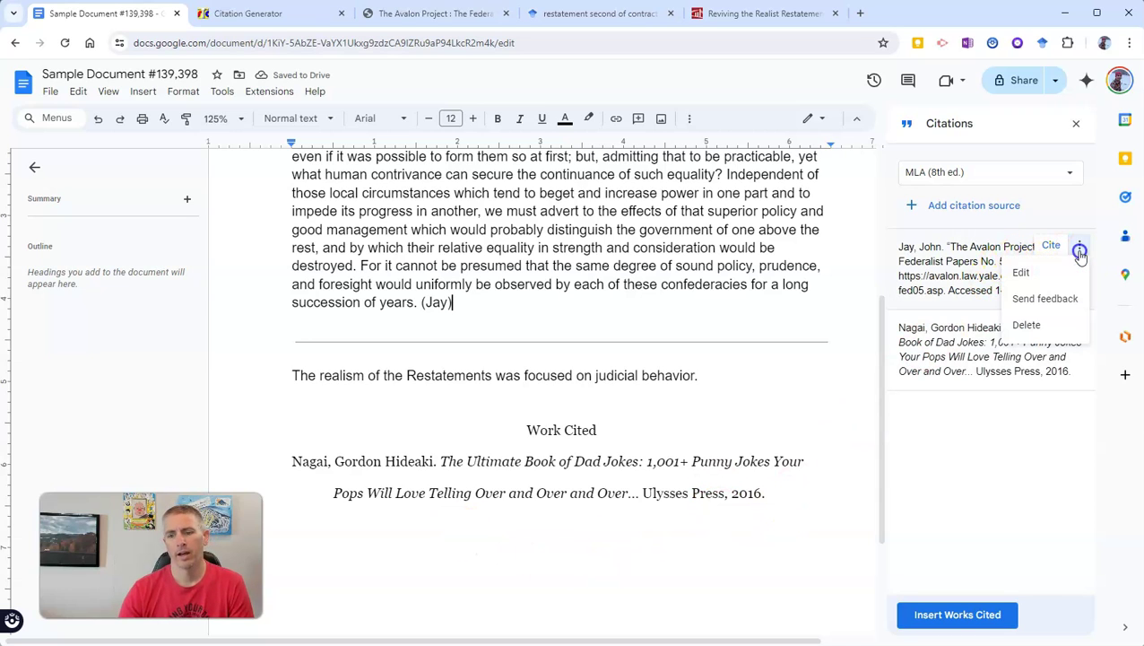
pyautogui.click(978, 275)
# - Paste the Federalist Papers No. 5 citation on a new line below the Dad Jokes Work Cited entry
pyautogui.tripleClick(974, 273)
pyautogui.hotkey('ctrl', 'c')
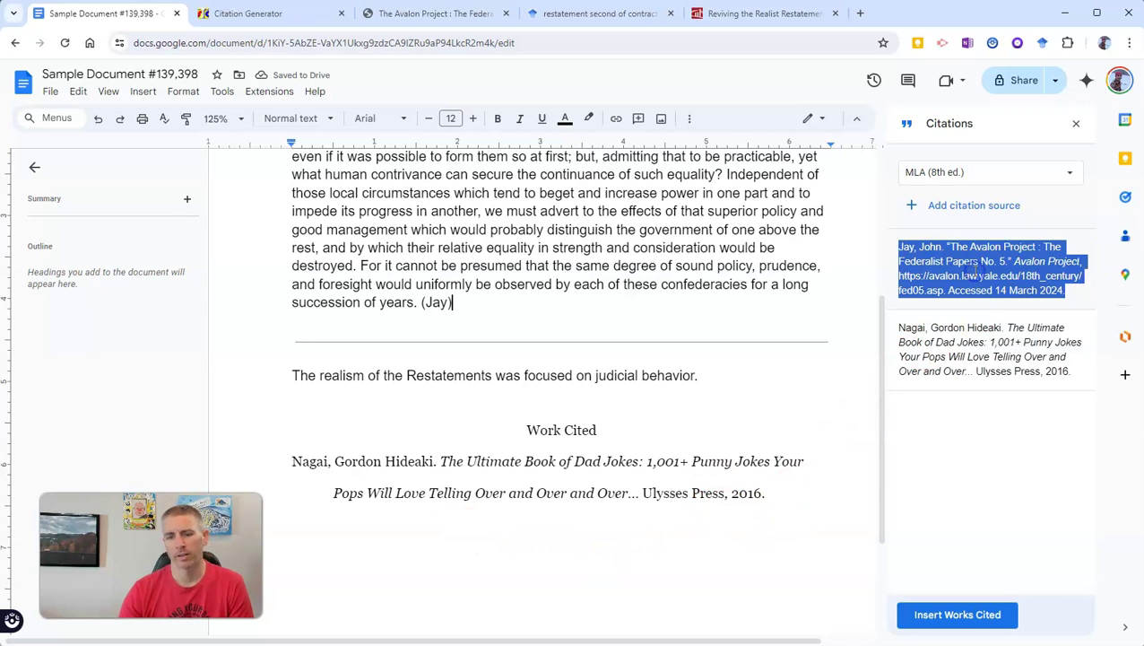
pyautogui.click(780, 496)
pyautogui.press('Return')
pyautogui.hotkey('ctrl', 'v')
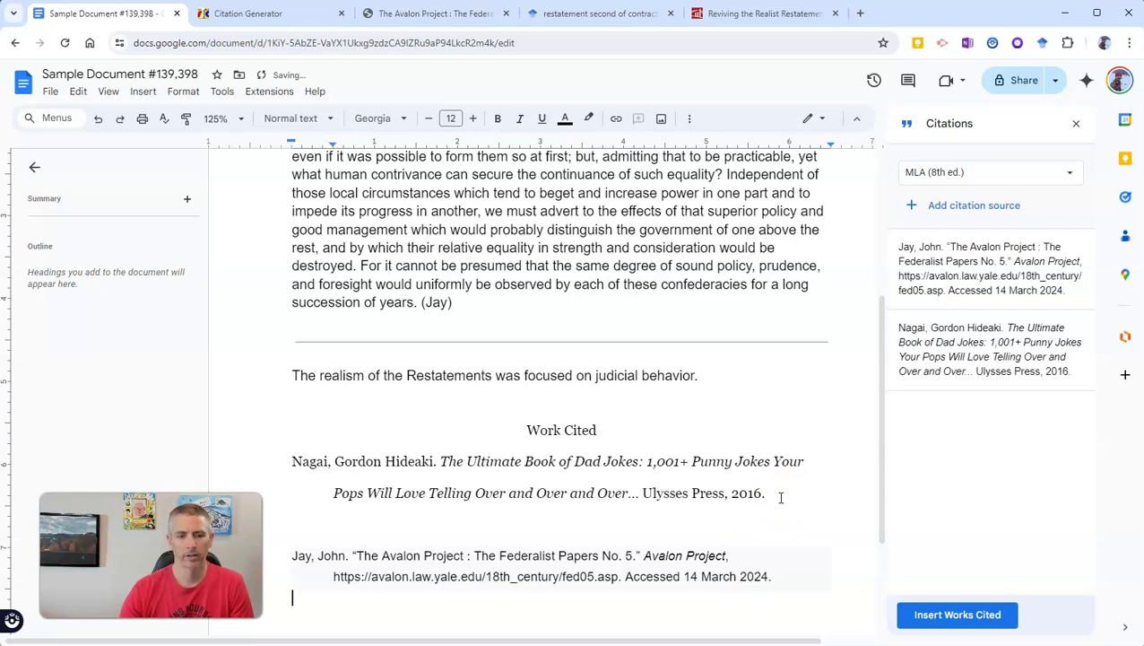
pyautogui.scroll(5, 847, 548)
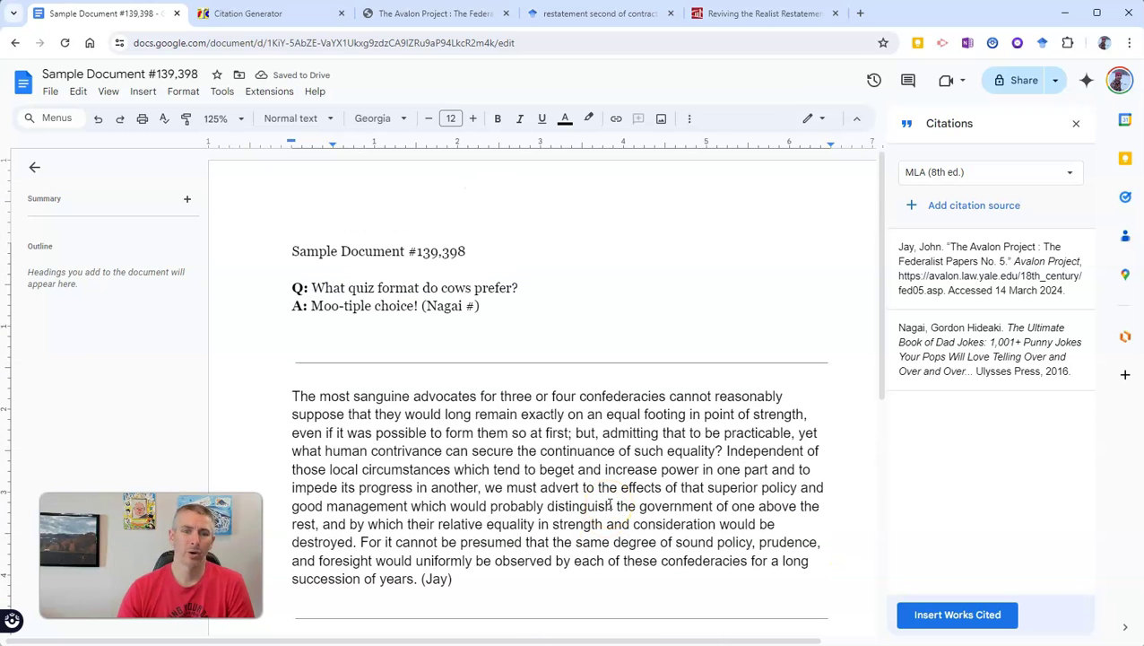
pyautogui.scroll(-1, 610, 505)
pyautogui.scroll(-1, 609, 504)
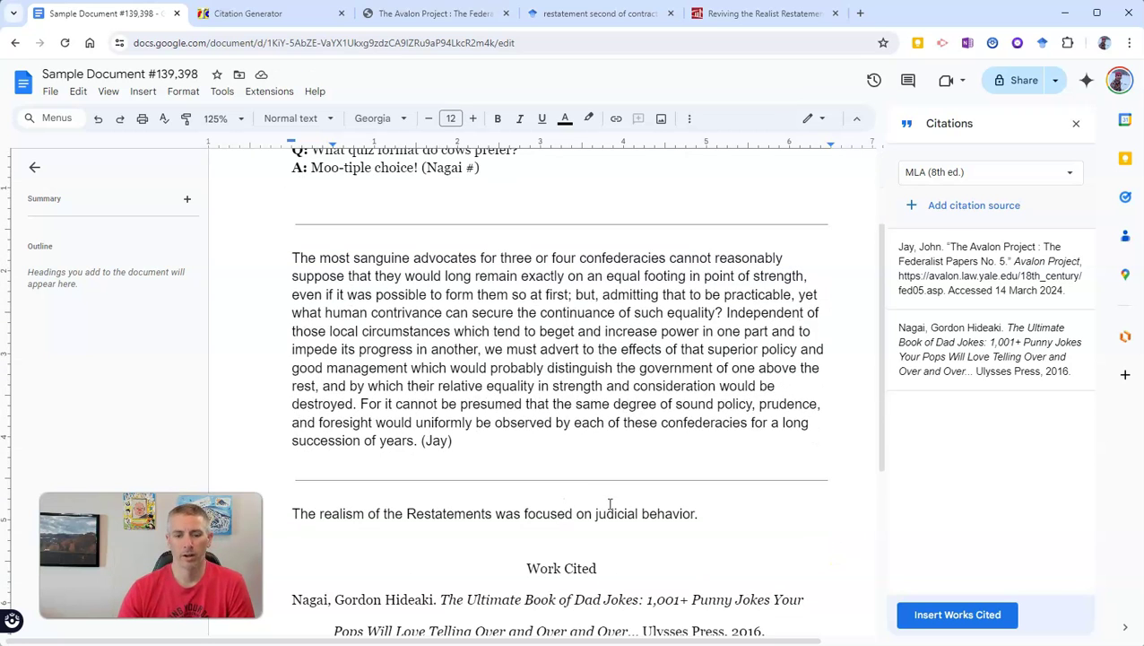
pyautogui.moveTo(293, 513); pyautogui.dragTo(689, 513)
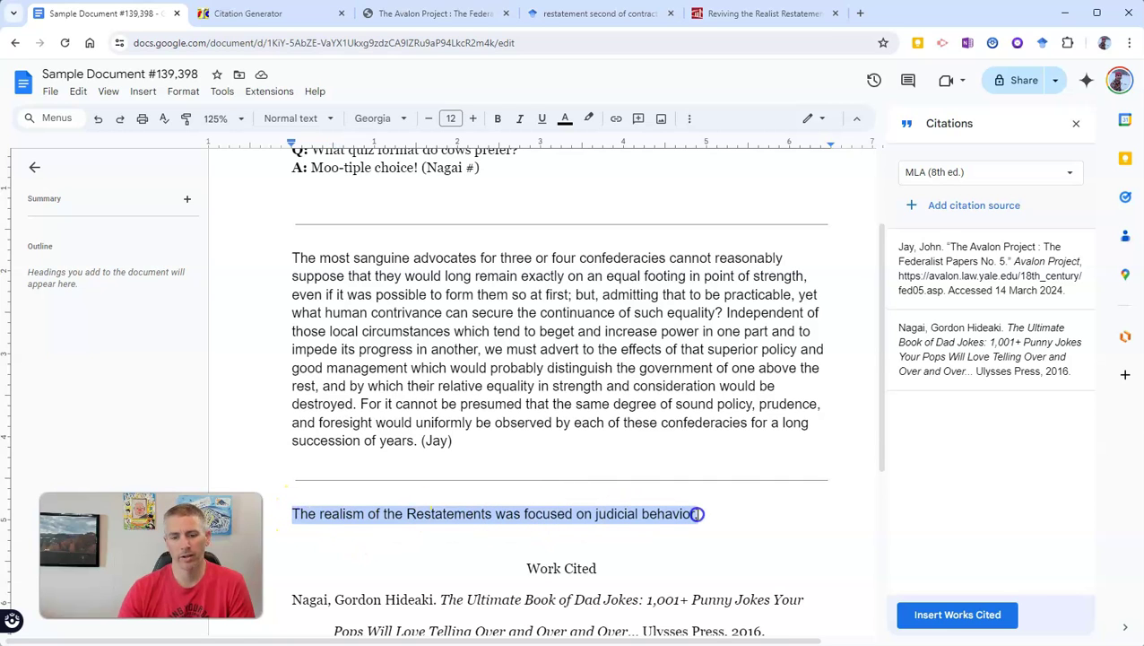
# - Copy Google Scholar's MLA citation for the 2022 article 'Reviving the Realist Restatements'
pyautogui.click(610, 16)
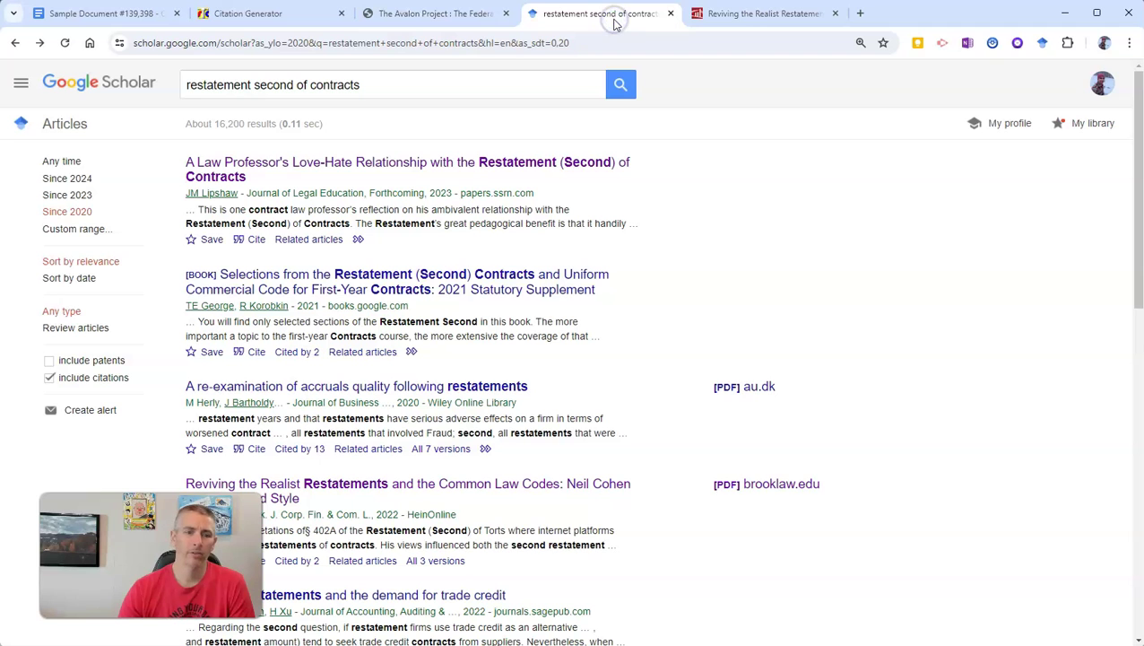
pyautogui.click(771, 16)
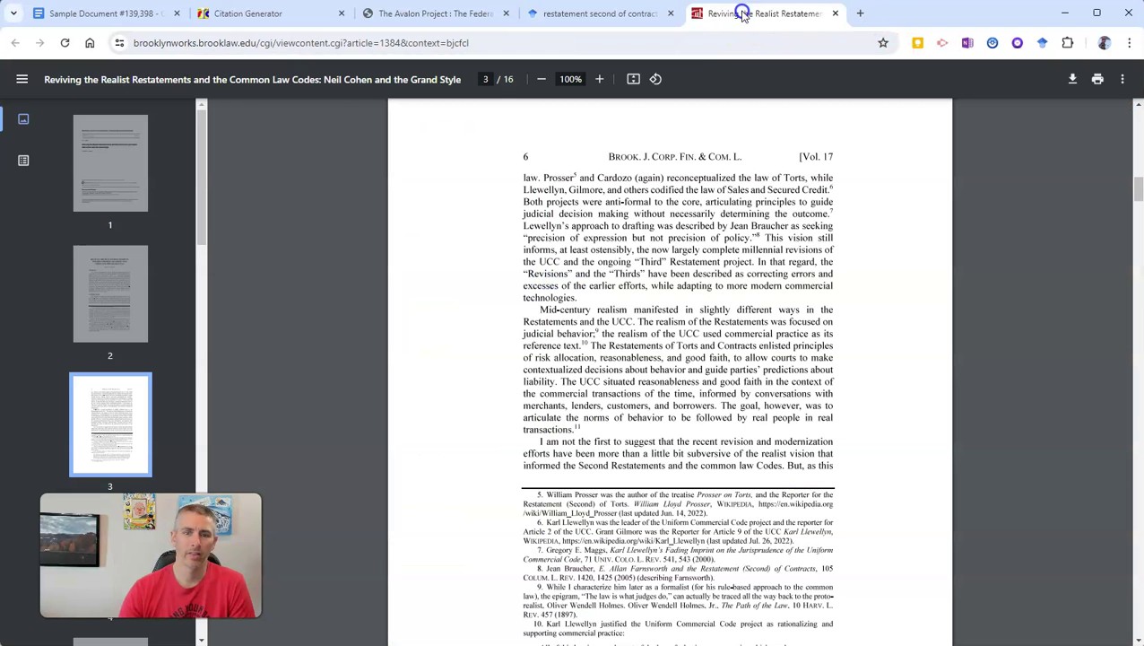
pyautogui.click(633, 16)
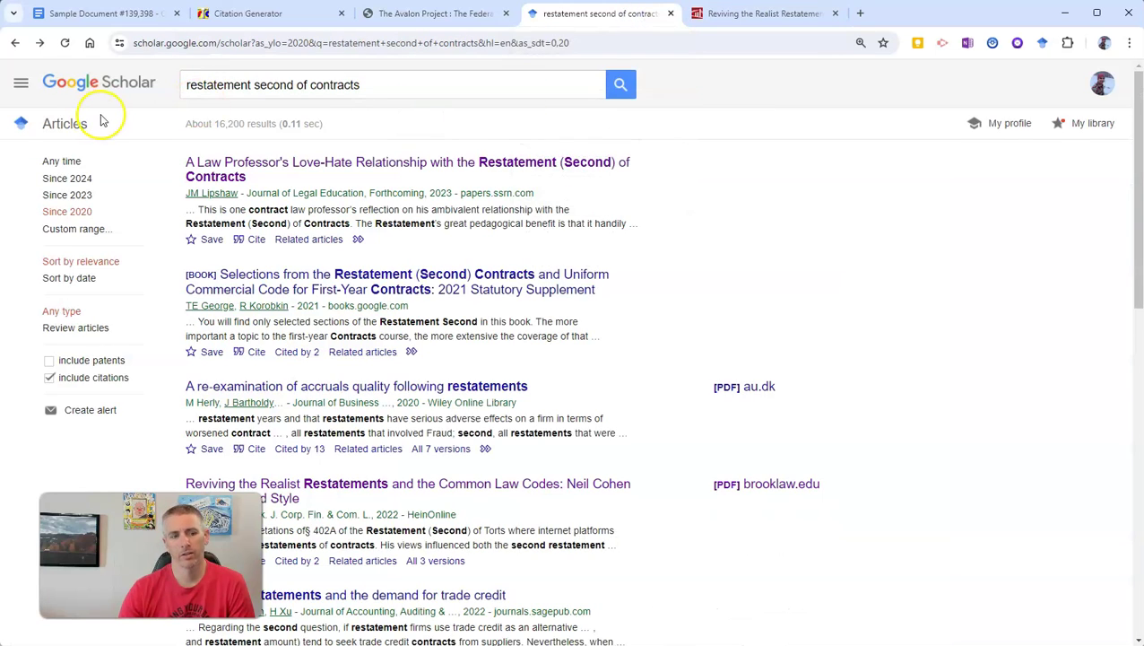
pyautogui.scroll(-3, 340, 268)
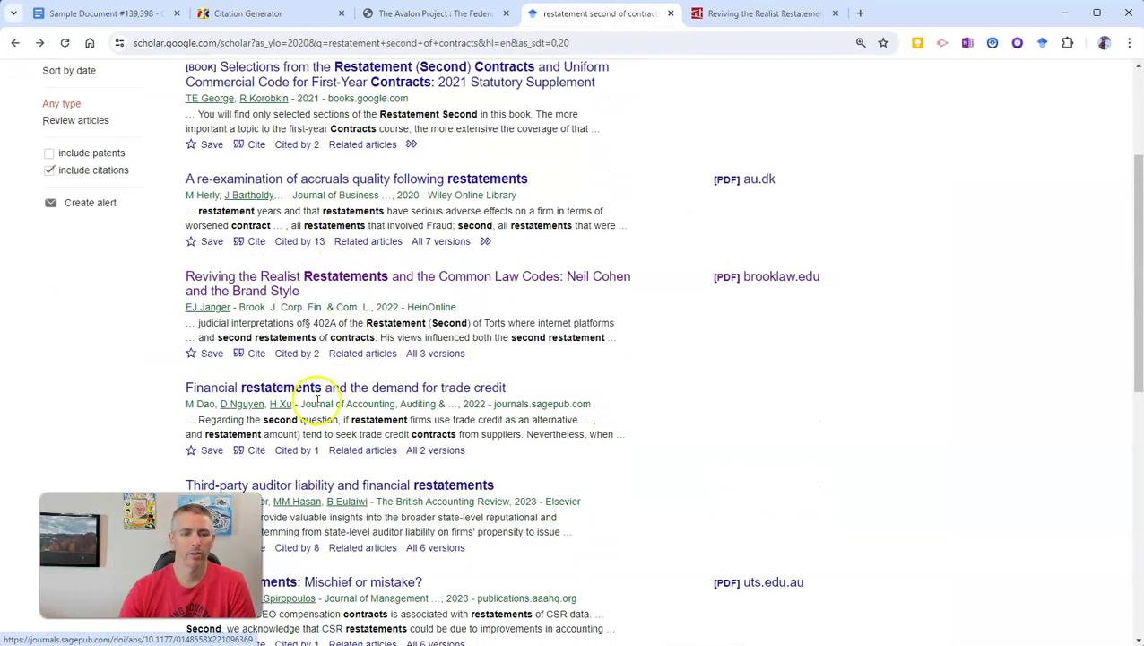
pyautogui.click(257, 353)
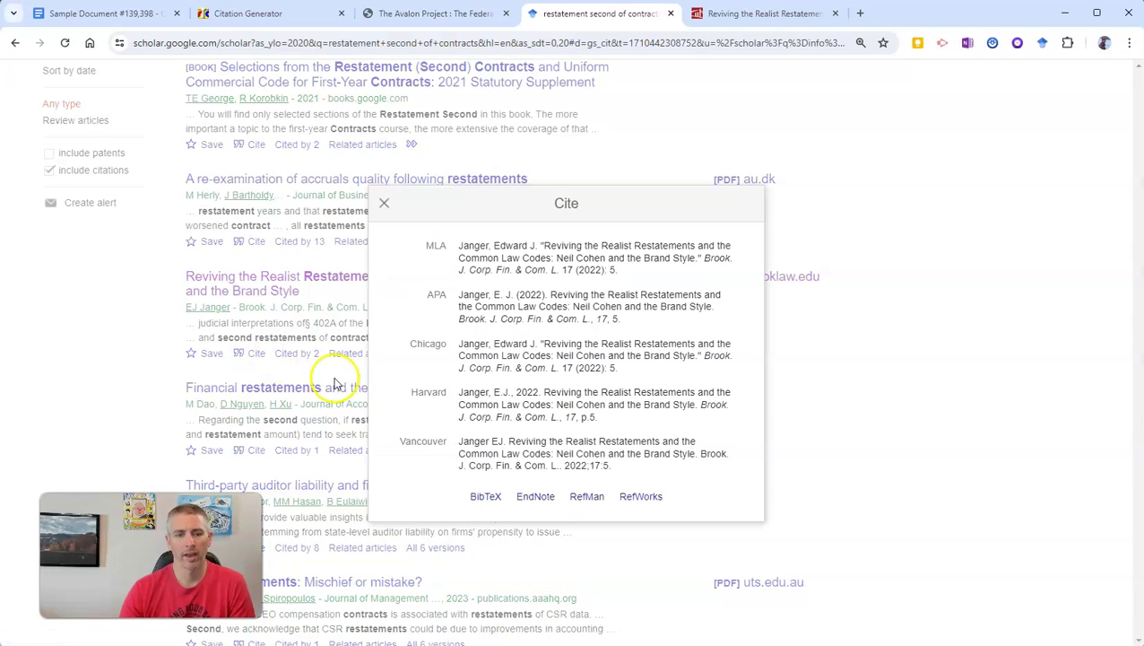
pyautogui.tripleClick(625, 269)
pyautogui.hotkey('ctrl', 'c')
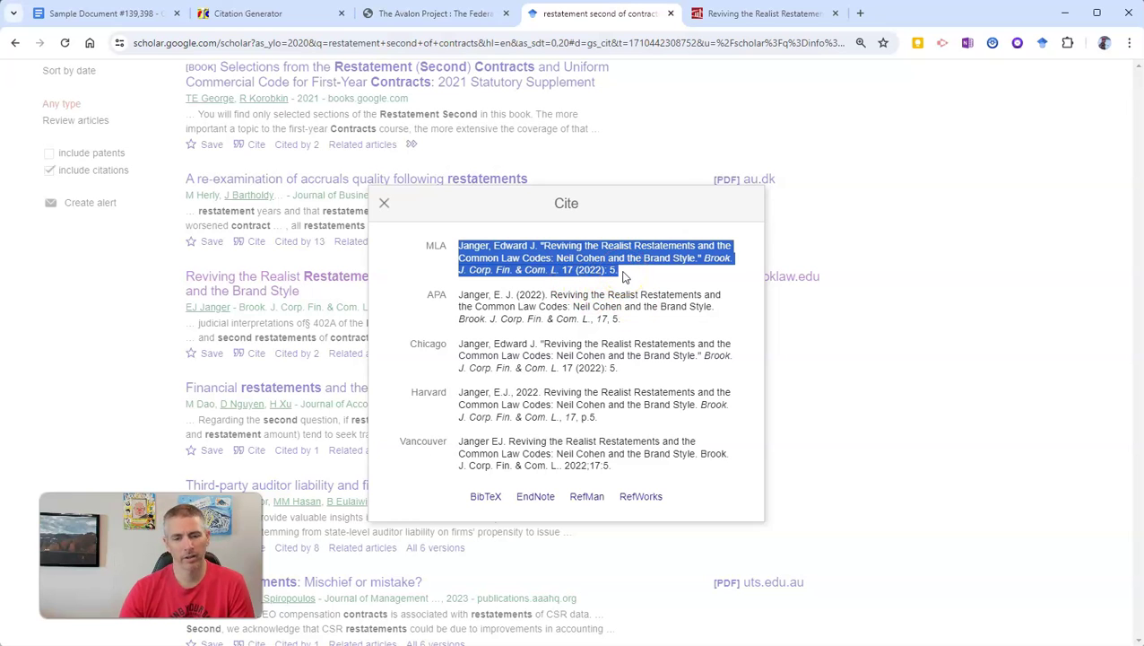
pyautogui.click(130, 13)
pyautogui.scroll(-3, 735, 507)
# - Paste the 'Reviving the Realist Restatements' MLA entry below the Federalist Papers citation
pyautogui.click(819, 439)
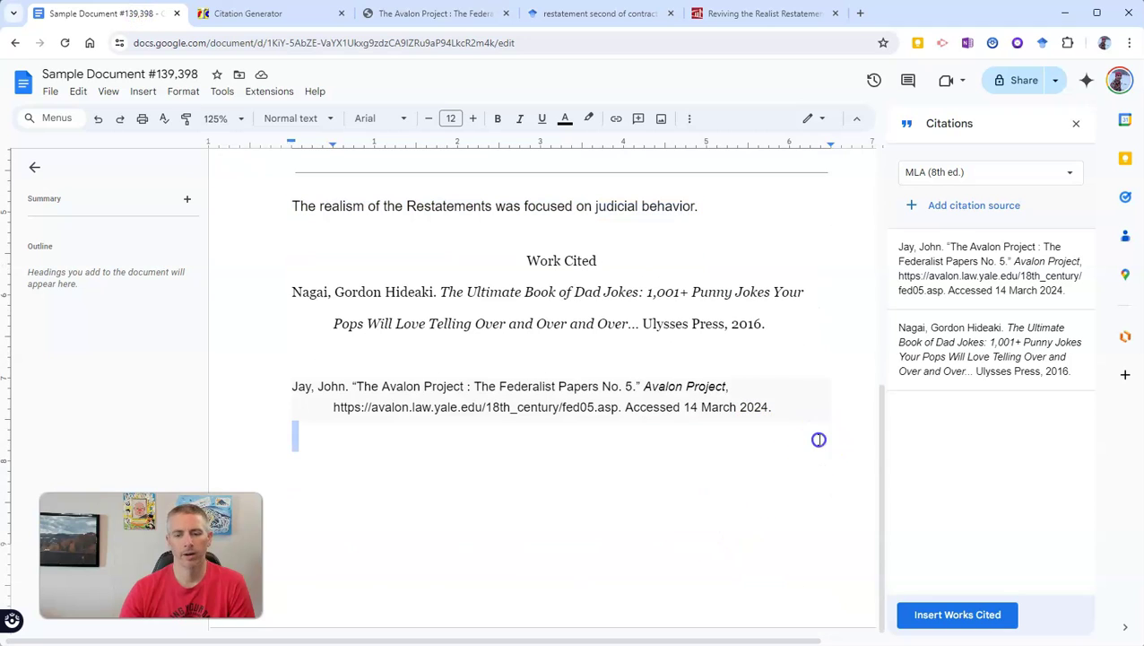
pyautogui.hotkey('ctrl', 'v')
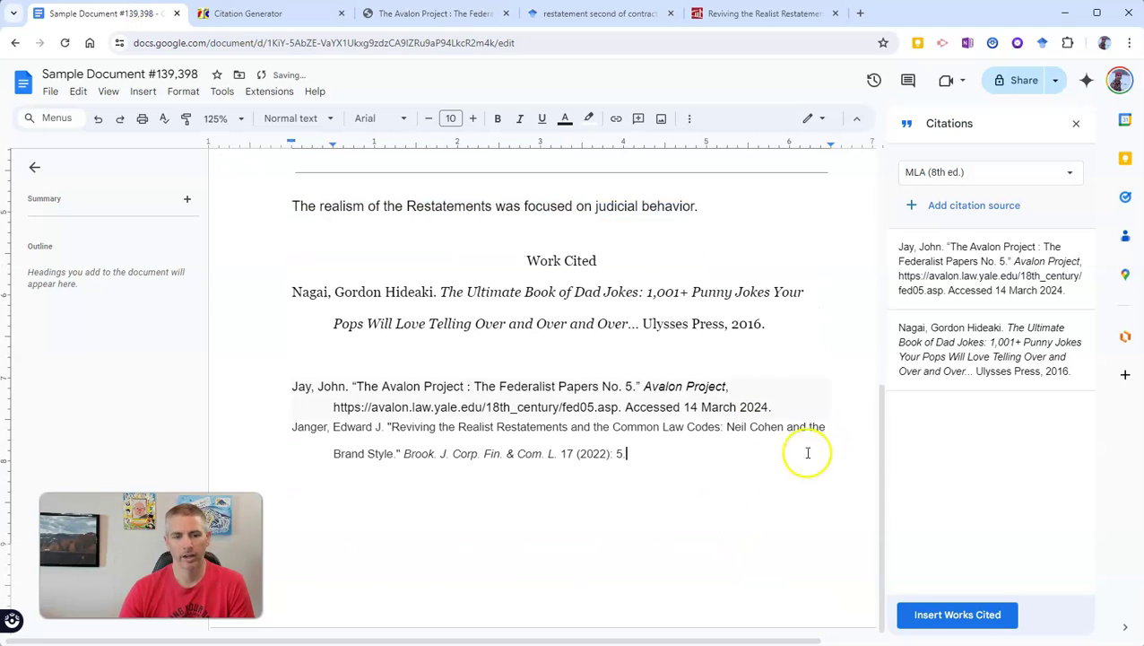
pyautogui.scroll(10, 811, 439)
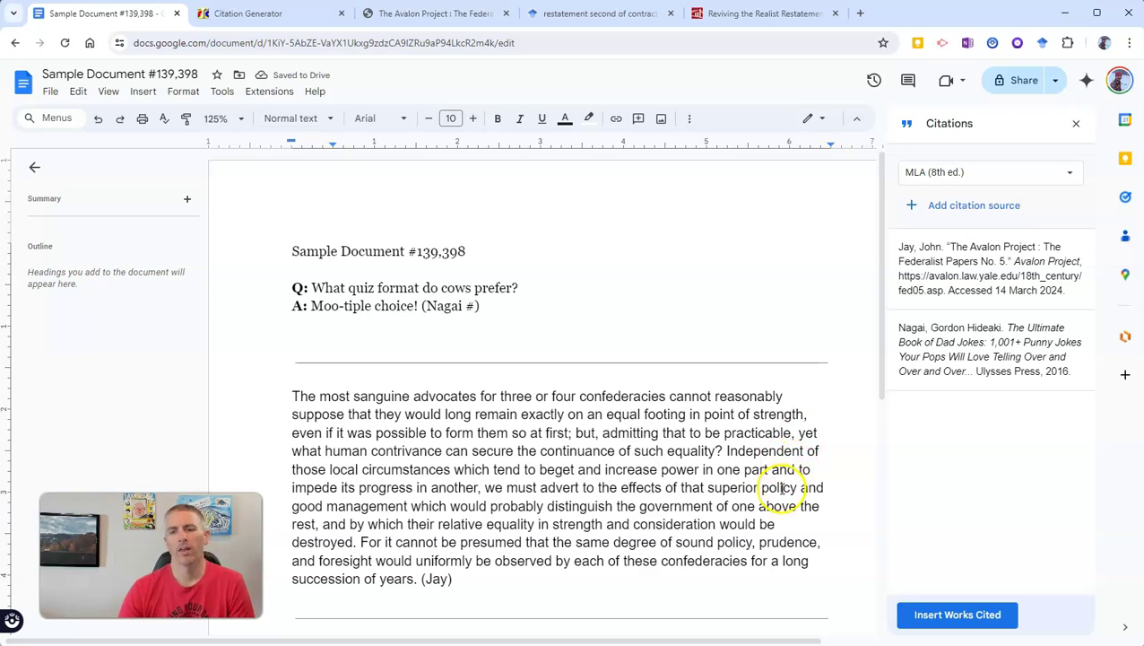
# - Choose MLA in ClassTools Citation Generator and paste the Avalon Federalist No. 5 URL
pyautogui.click(267, 16)
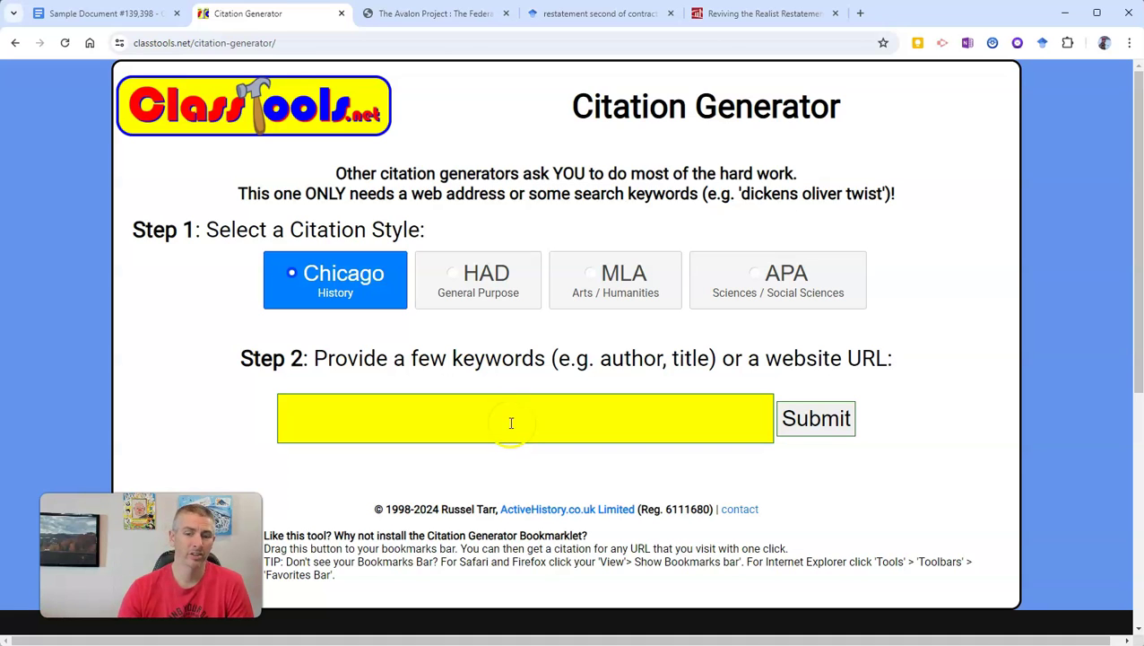
pyautogui.click(422, 13)
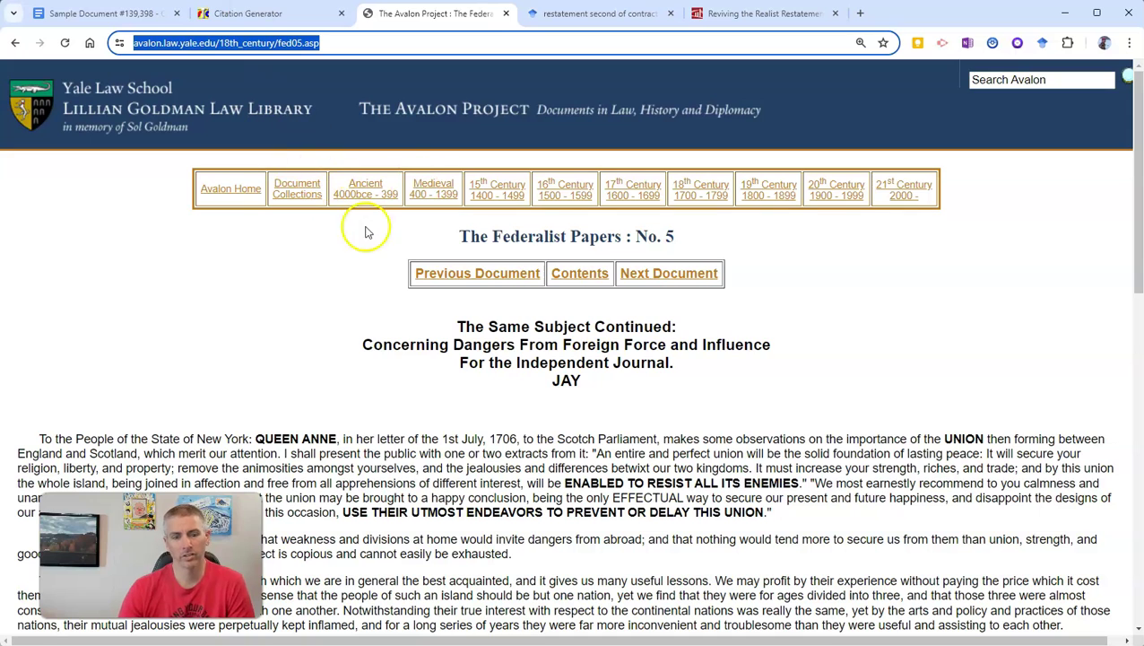
pyautogui.click(275, 15)
pyautogui.click(429, 413)
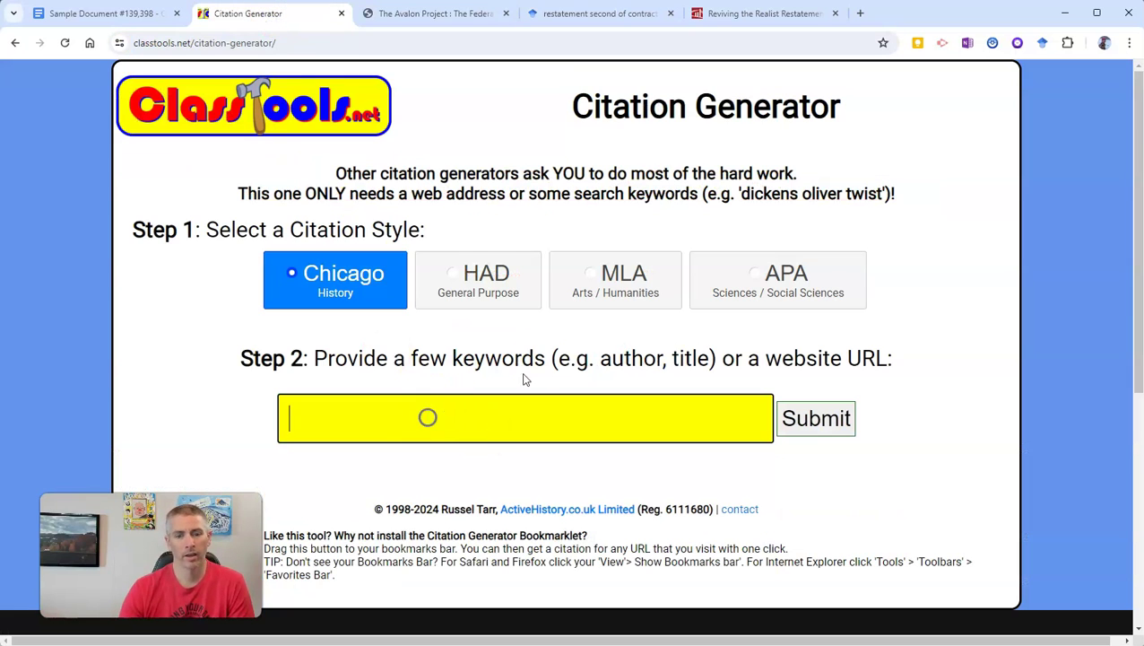
pyautogui.click(591, 279)
pyautogui.click(456, 426)
pyautogui.hotkey('ctrl', 'v')
# - Generate the MLA citation for the Avalon URL and select the resulting Unknown / Untitled Page citation text
pyautogui.click(838, 422)
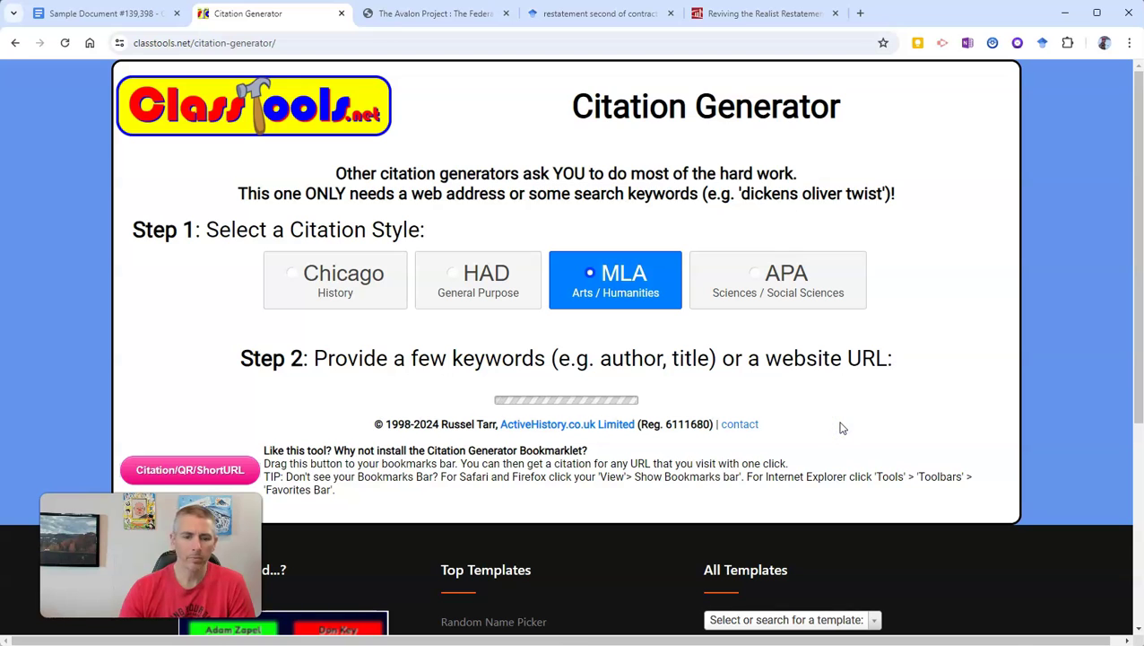
pyautogui.scroll(-3, 782, 460)
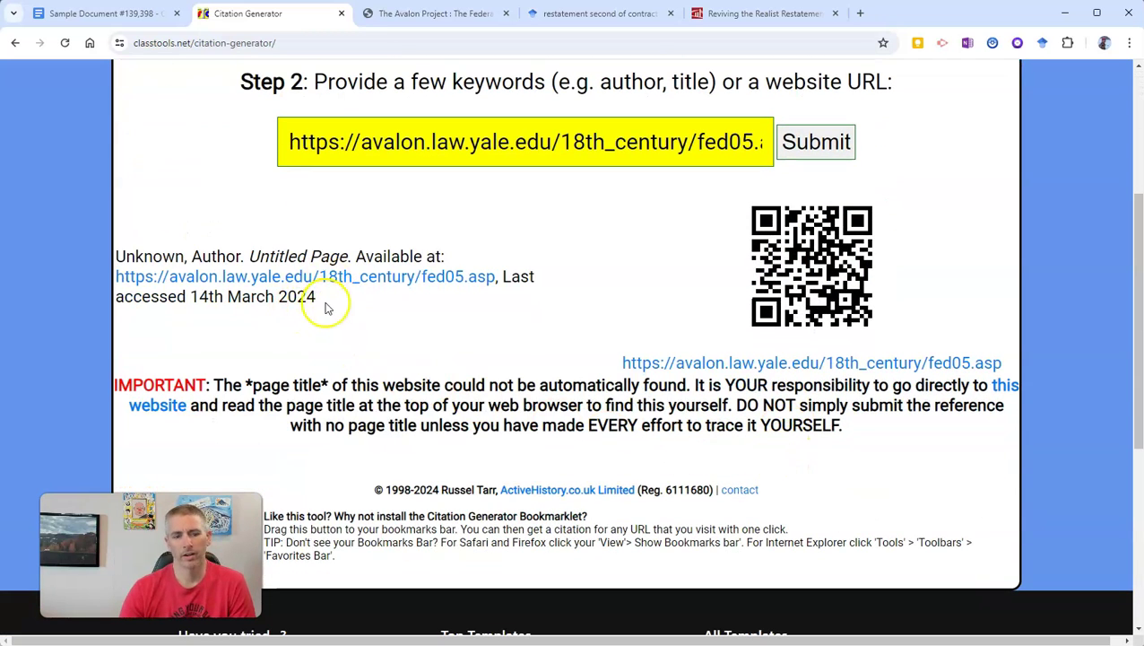
pyautogui.moveTo(339, 305); pyautogui.dragTo(118, 261)
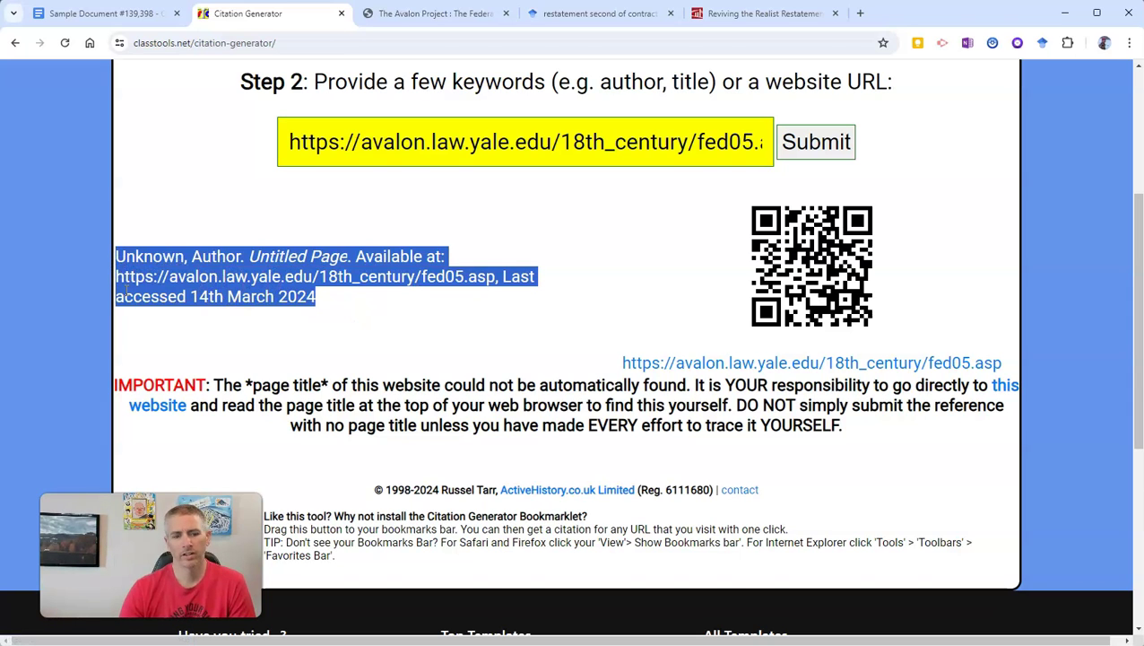
pyautogui.scroll(1, 210, 319)
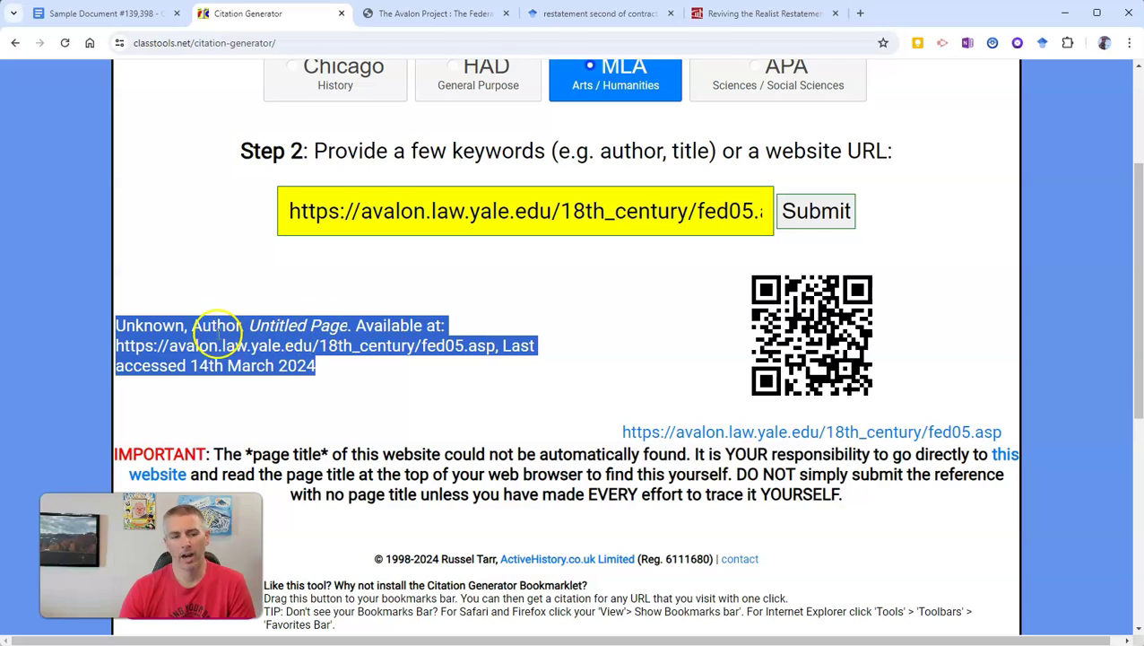